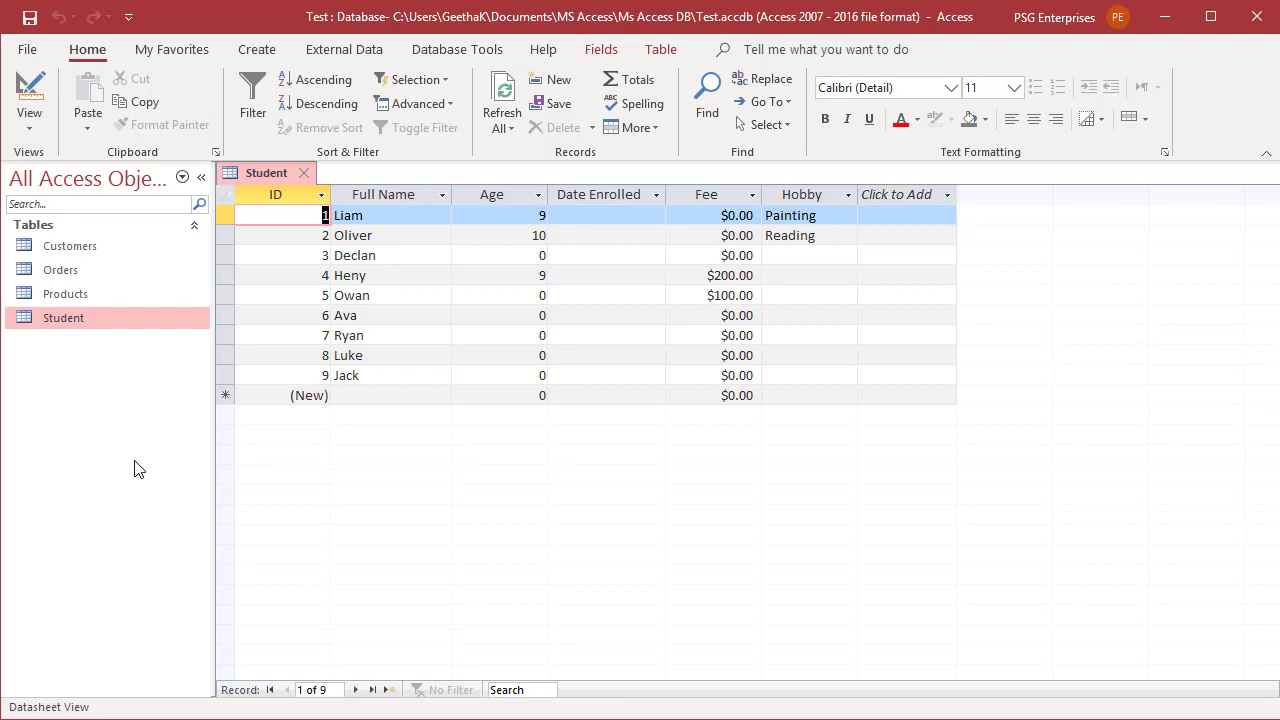
Replace the entire full name in record 1 of the Student table with a different first name.
{"action": "key", "text": "Tab"}
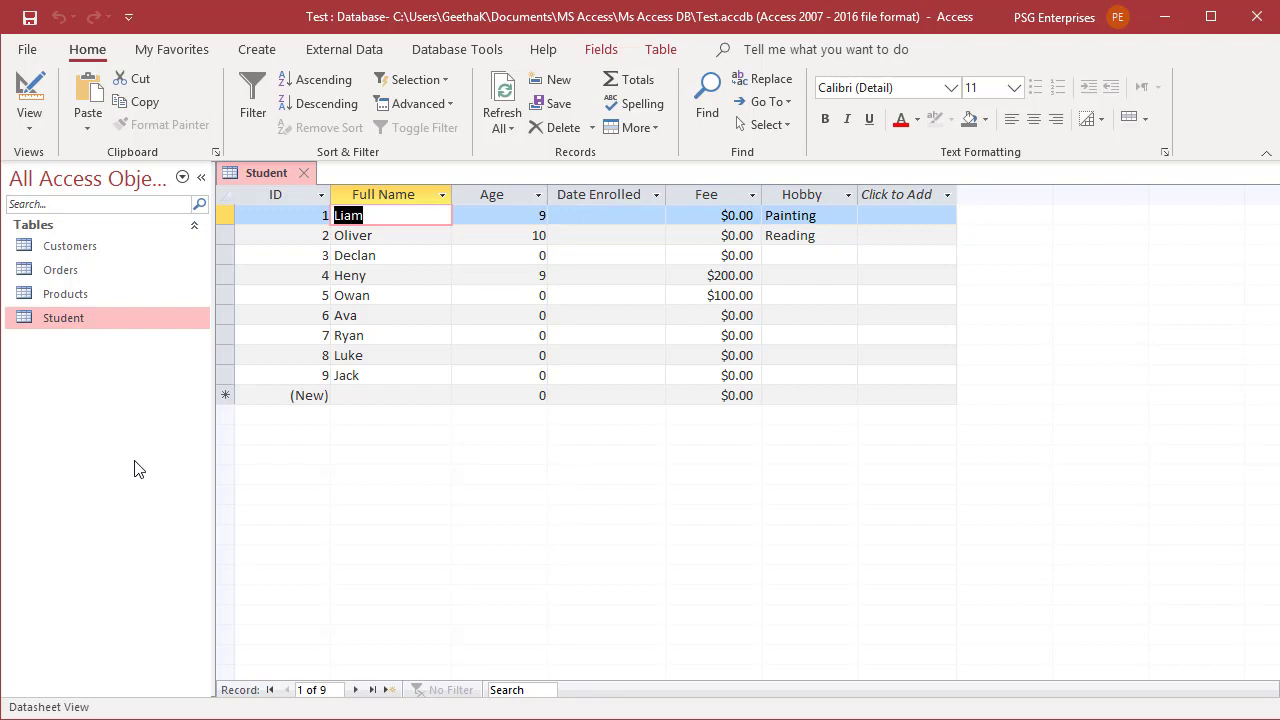
{"action": "type", "text": "John"}
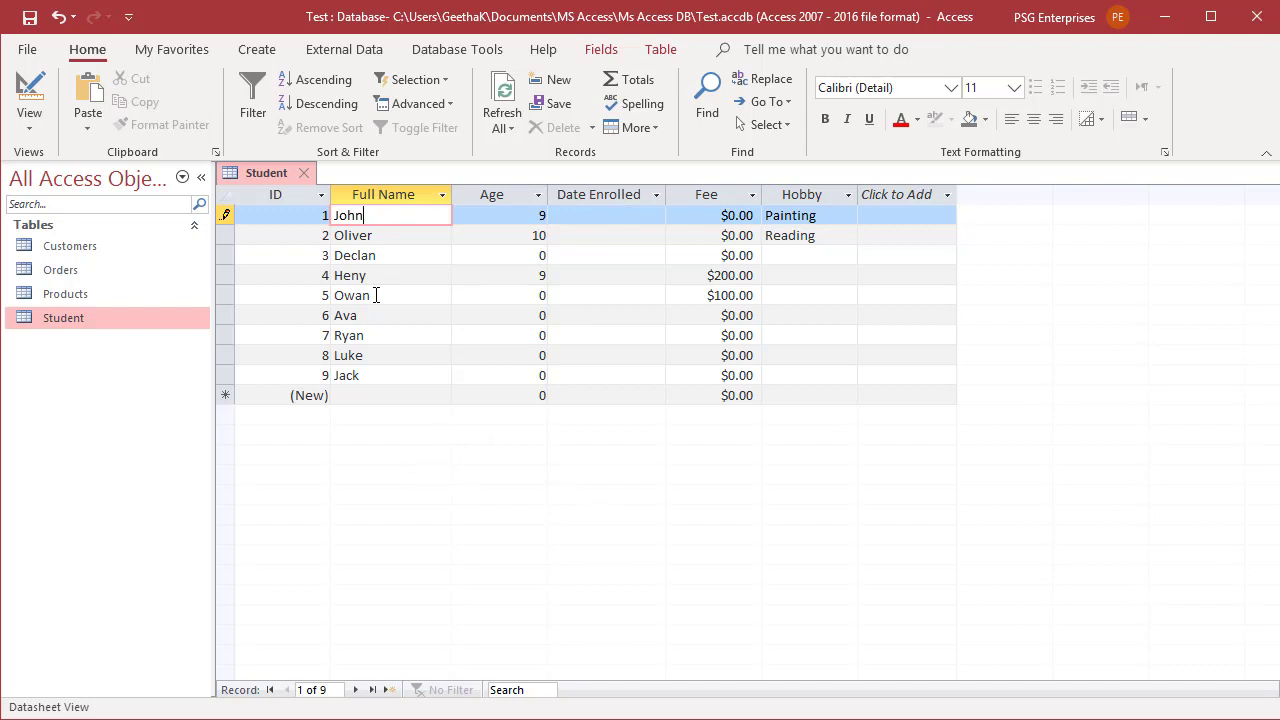
{"action": "left_click", "coordinate": [376, 295]}
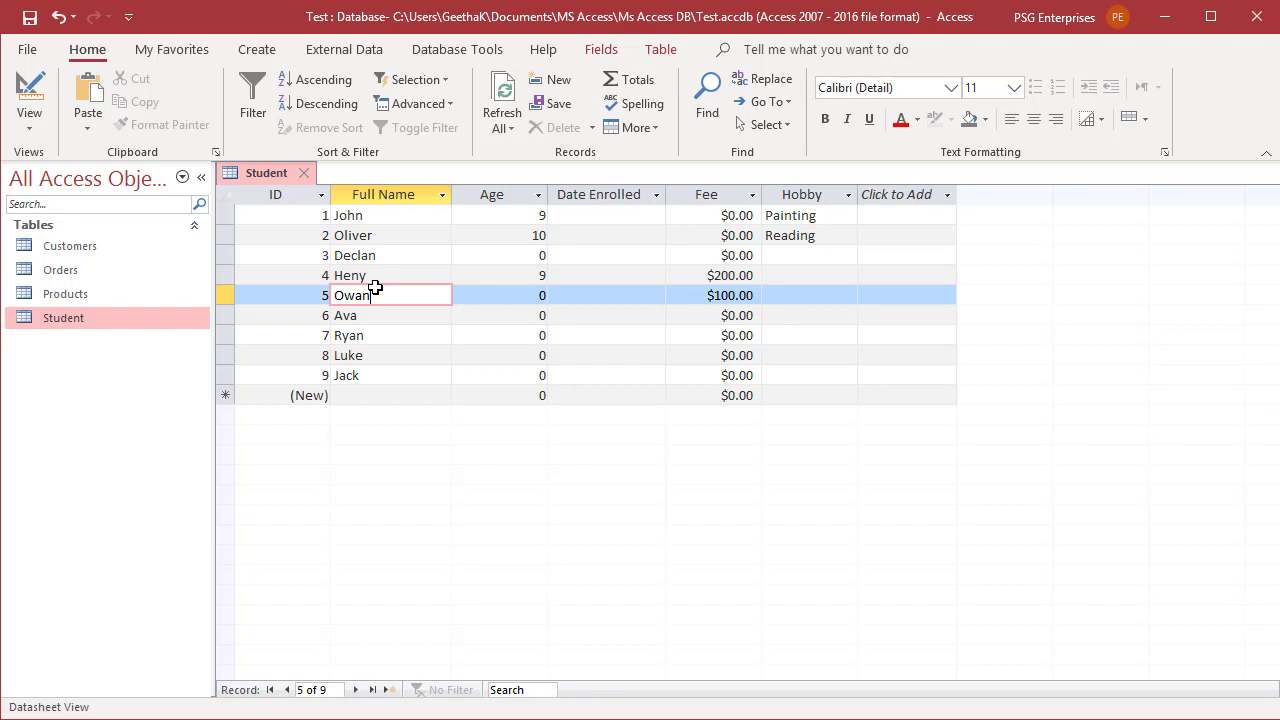
Select the whole Full Name cell of record 5, and highlight just the name text in record 4.
{"action": "left_click", "coordinate": [375, 288]}
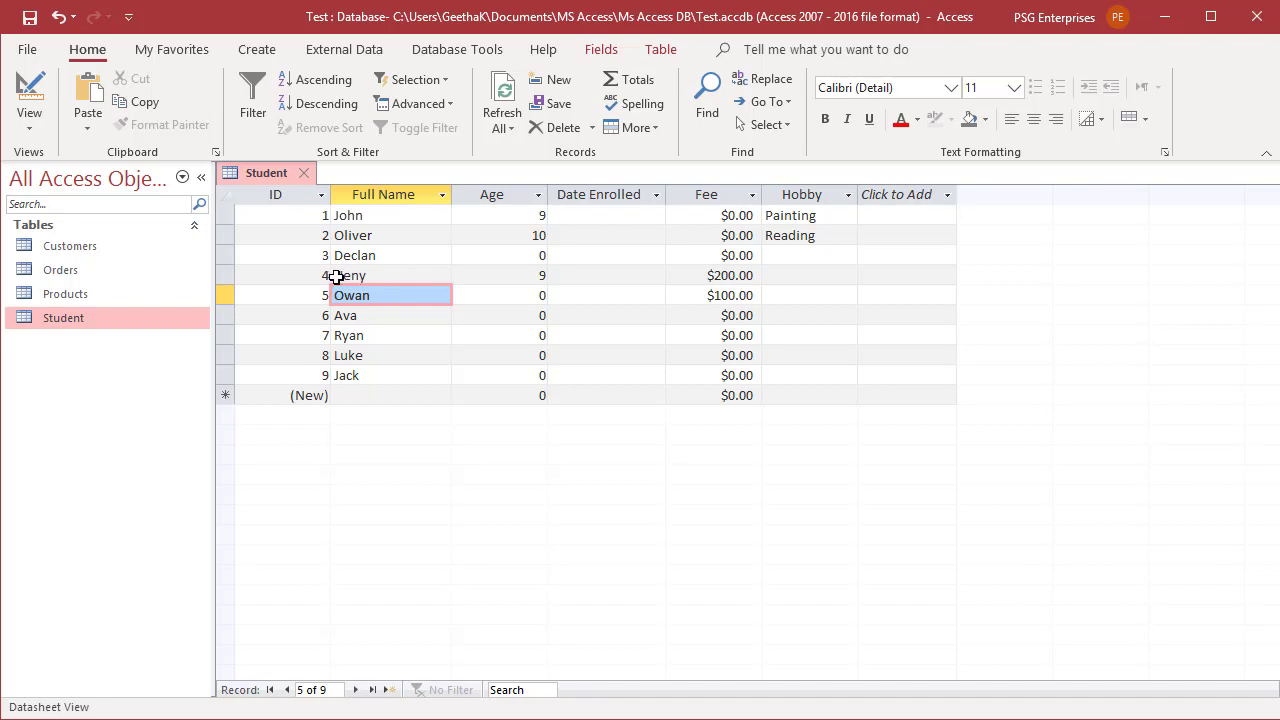
{"action": "left_click", "coordinate": [334, 276]}
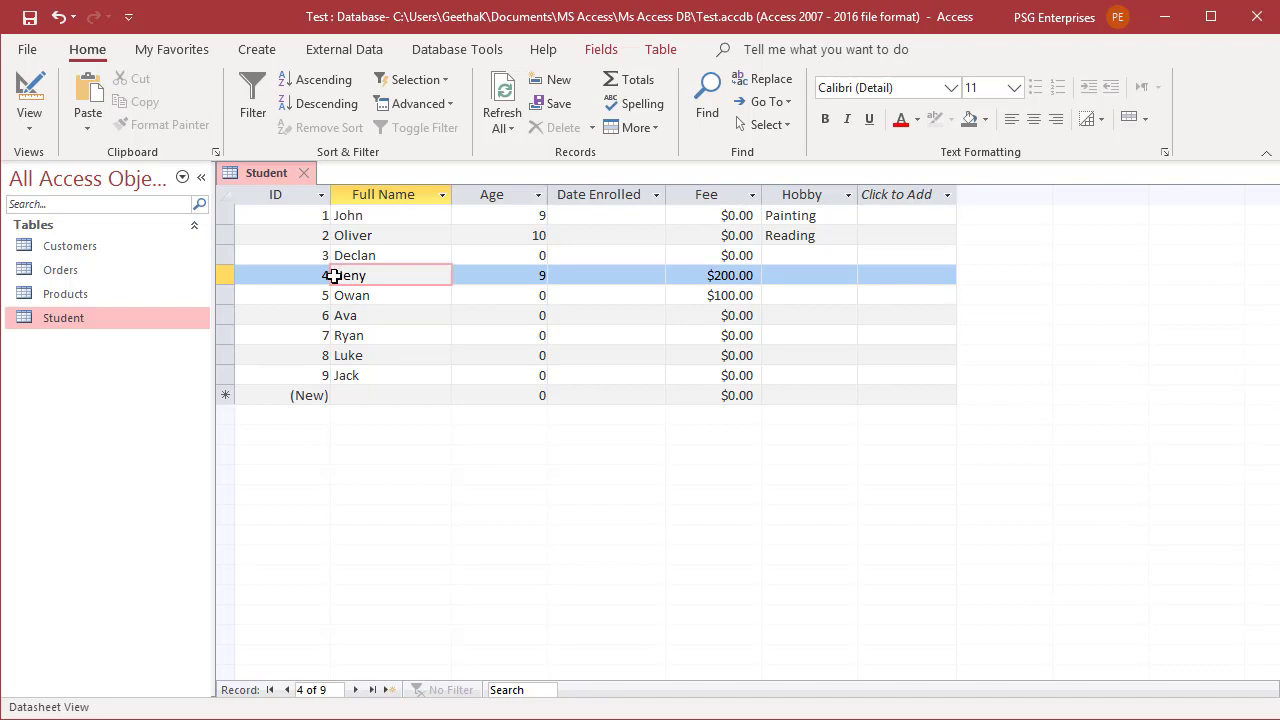
{"action": "left_click_drag", "start_coordinate": [337, 276], "coordinate": [374, 277]}
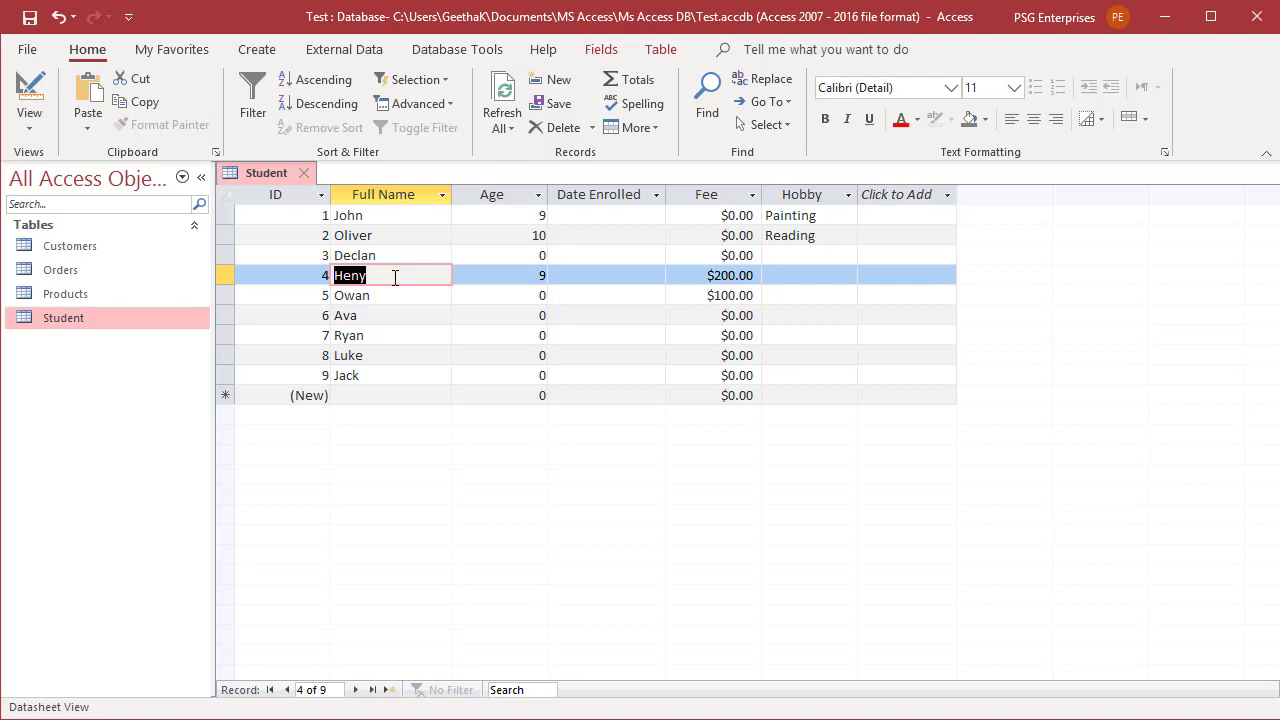
{"action": "left_click", "coordinate": [395, 278]}
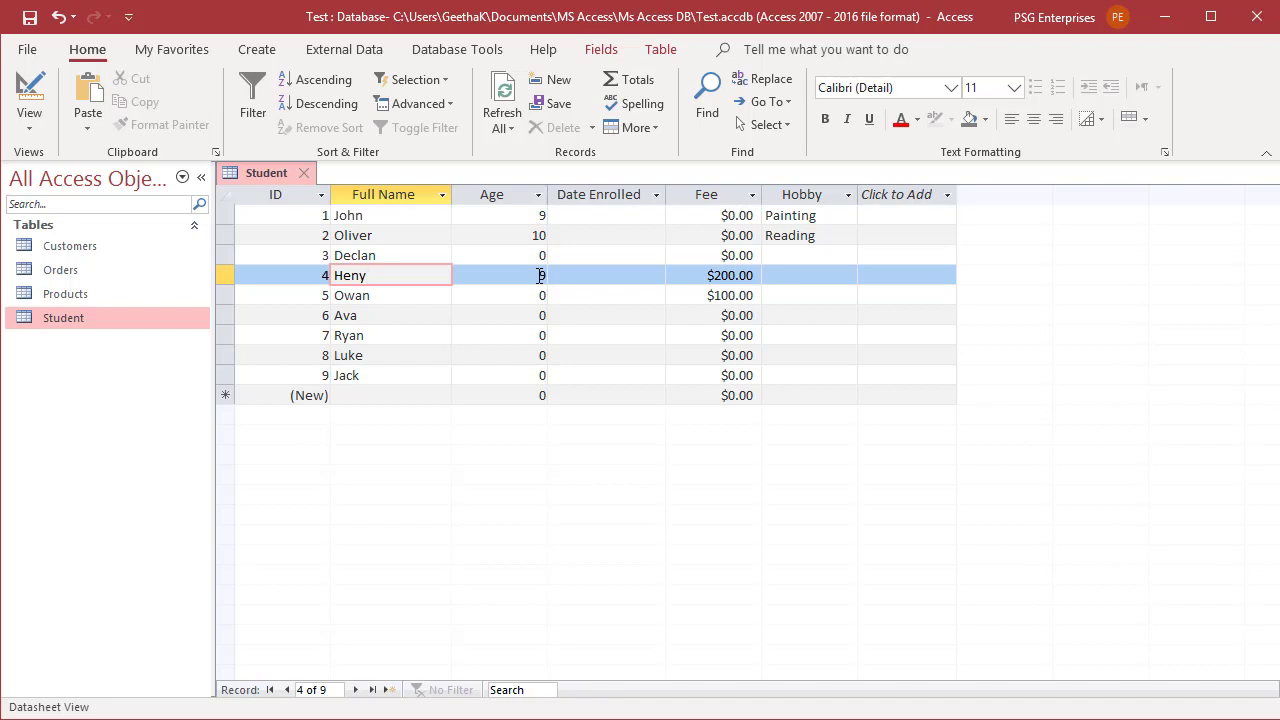
In record 4, set the age to 0 and enter 6/12/2020 as the enrolled date.
{"action": "double_click", "coordinate": [541, 275]}
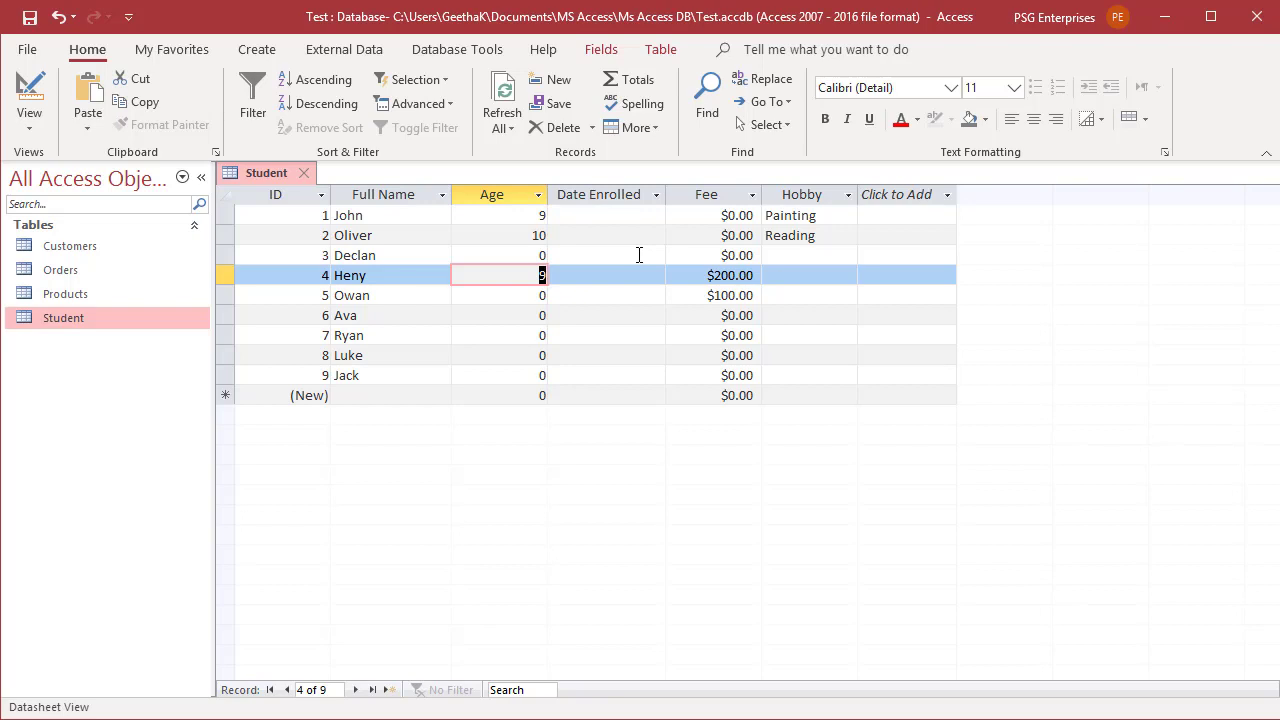
{"action": "type", "text": "0"}
{"action": "left_click", "coordinate": [639, 278]}
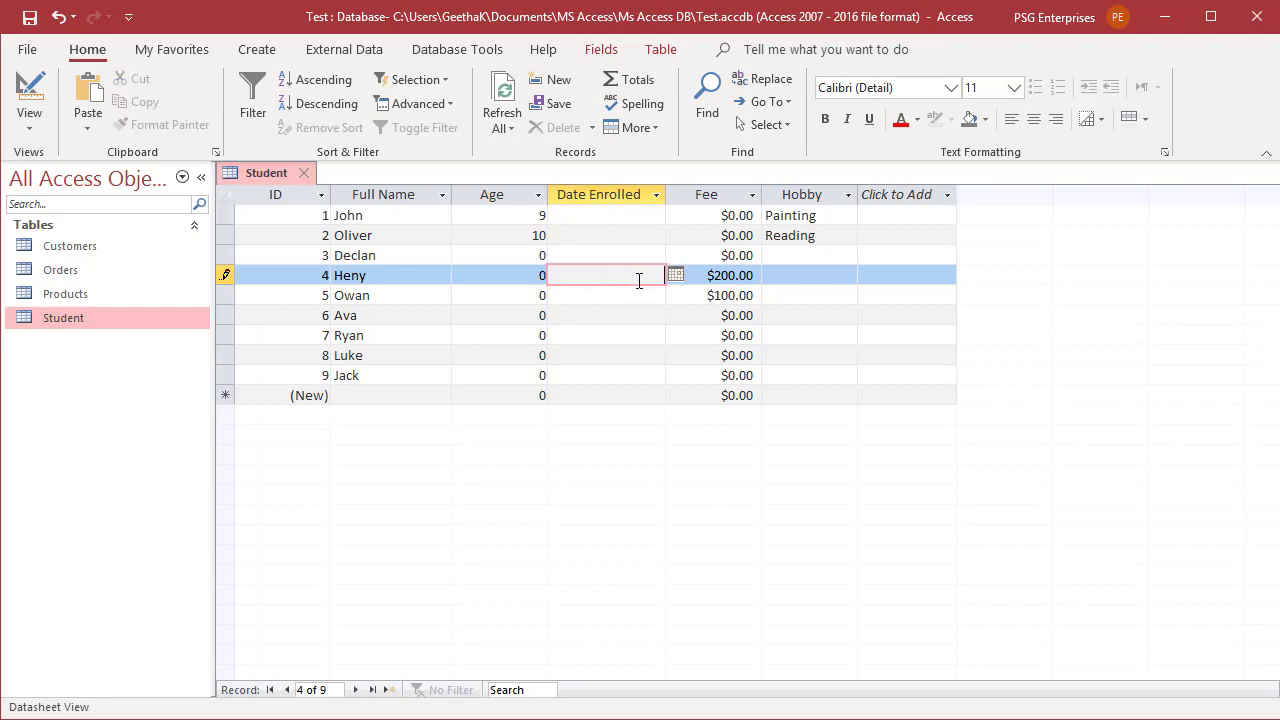
{"action": "key", "text": "ctrl+semicolon"}
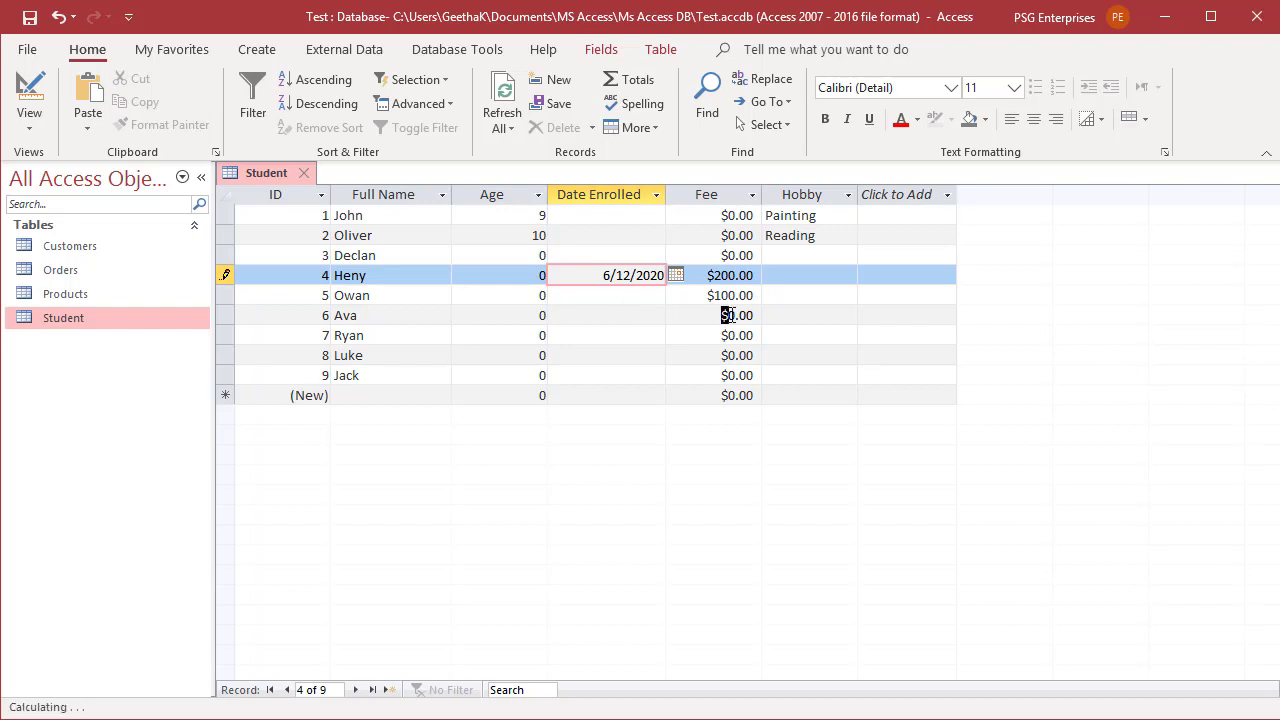
Set the fee in record 6 to $100.00.
{"action": "left_click_drag", "start_coordinate": [722, 314], "coordinate": [764, 314]}
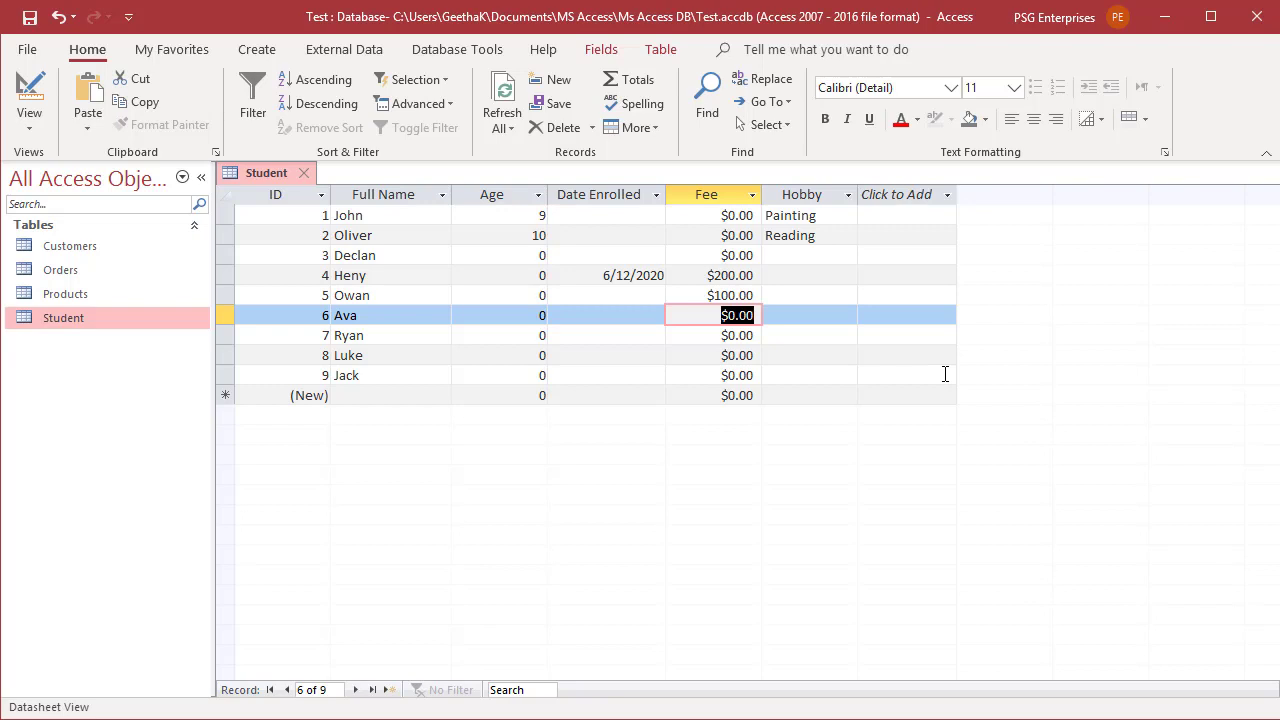
{"action": "type", "text": "$100.00"}
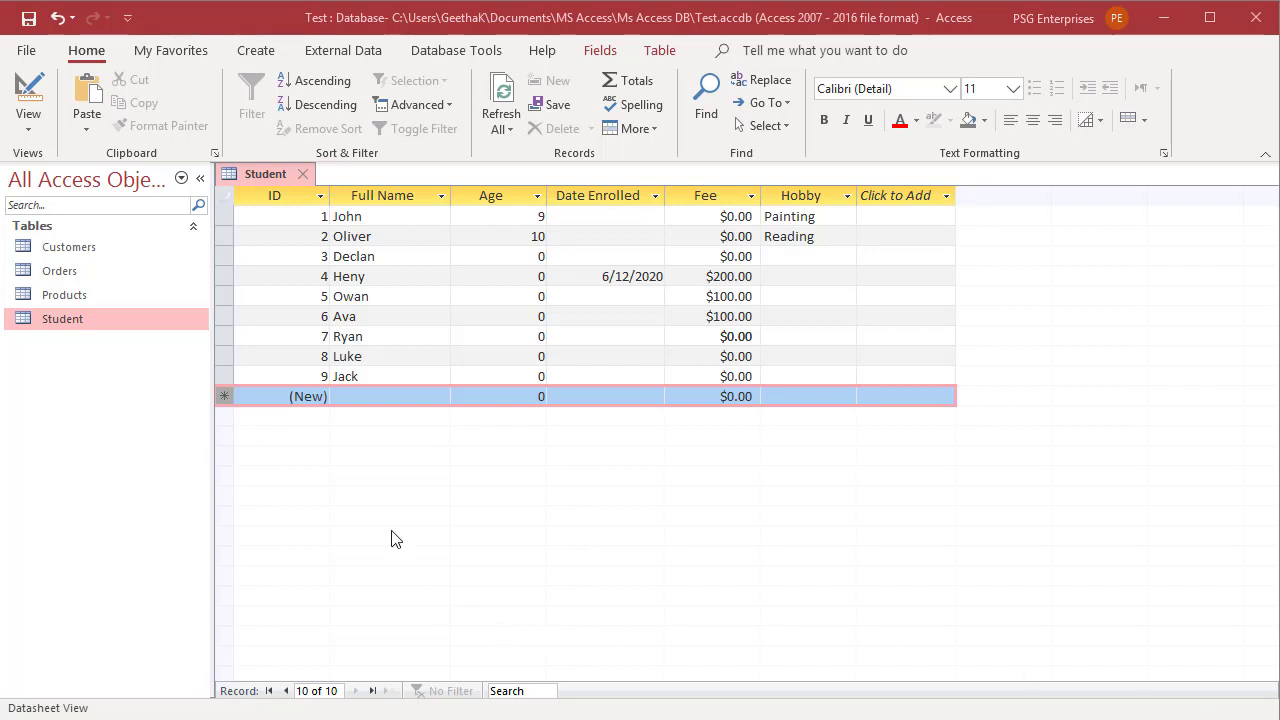
Correct the spelling of the full name in record 4 by inserting the missing letter r before the y.
{"action": "left_click", "coordinate": [358, 302]}
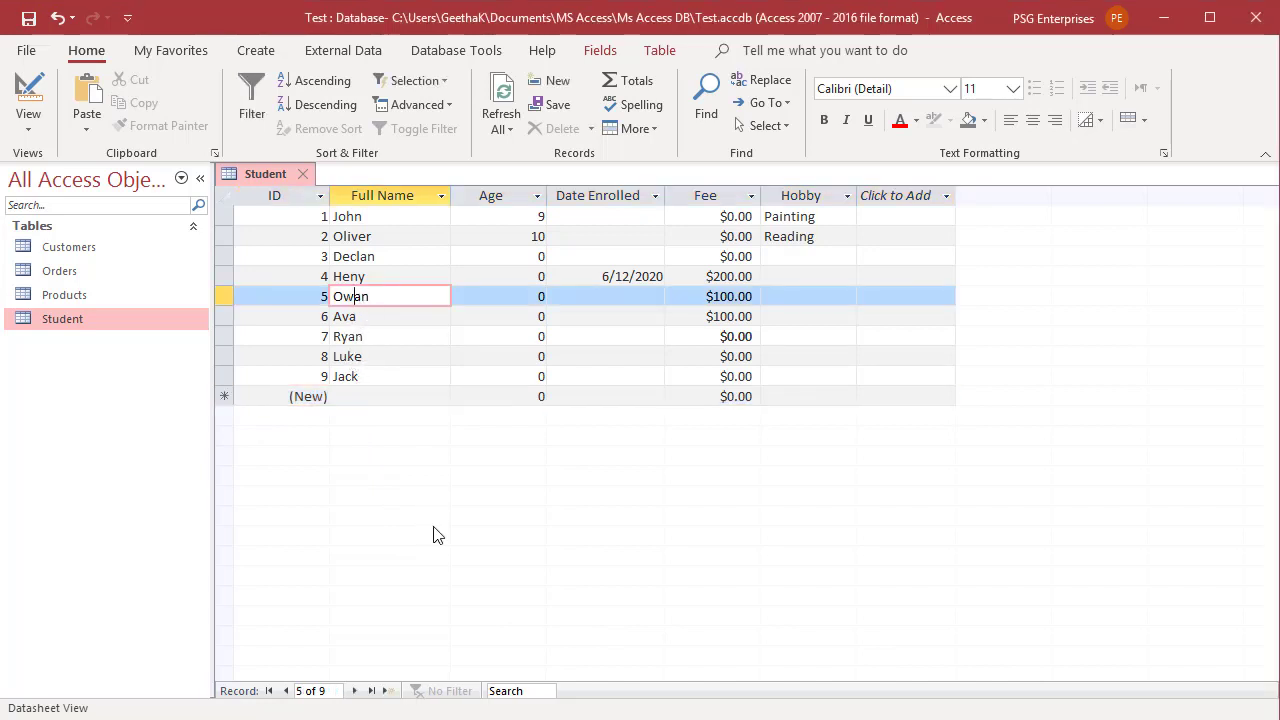
{"action": "left_click", "coordinate": [363, 277]}
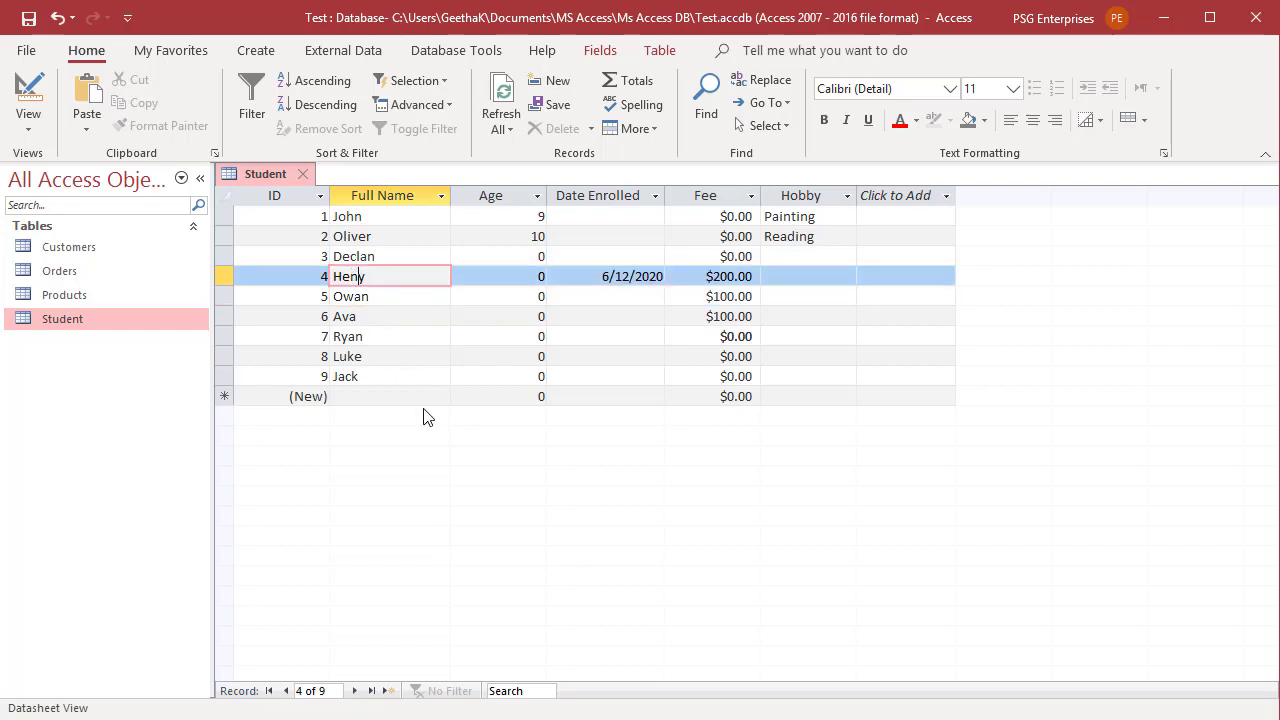
{"action": "type", "text": "r"}
Overwrite the letter a with e in the full name of record 5.
{"action": "left_click", "coordinate": [358, 297]}
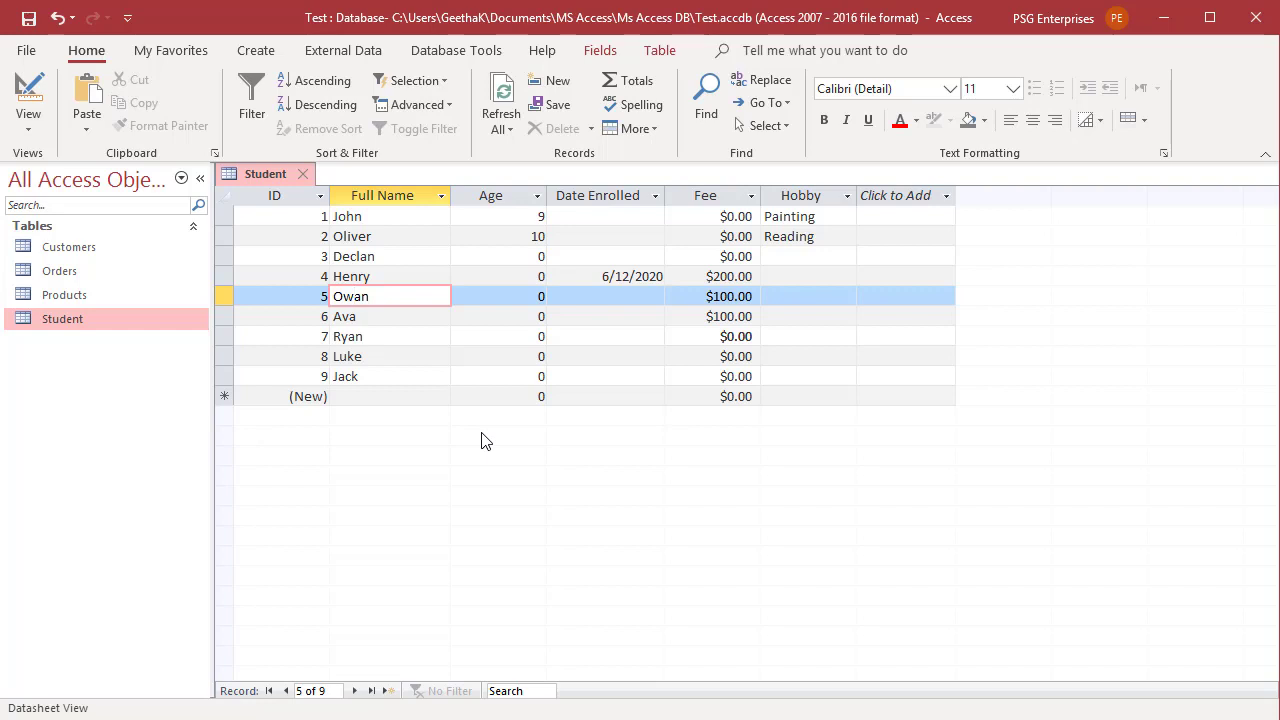
{"action": "key", "text": "shift+Right"}
{"action": "type", "text": "e"}
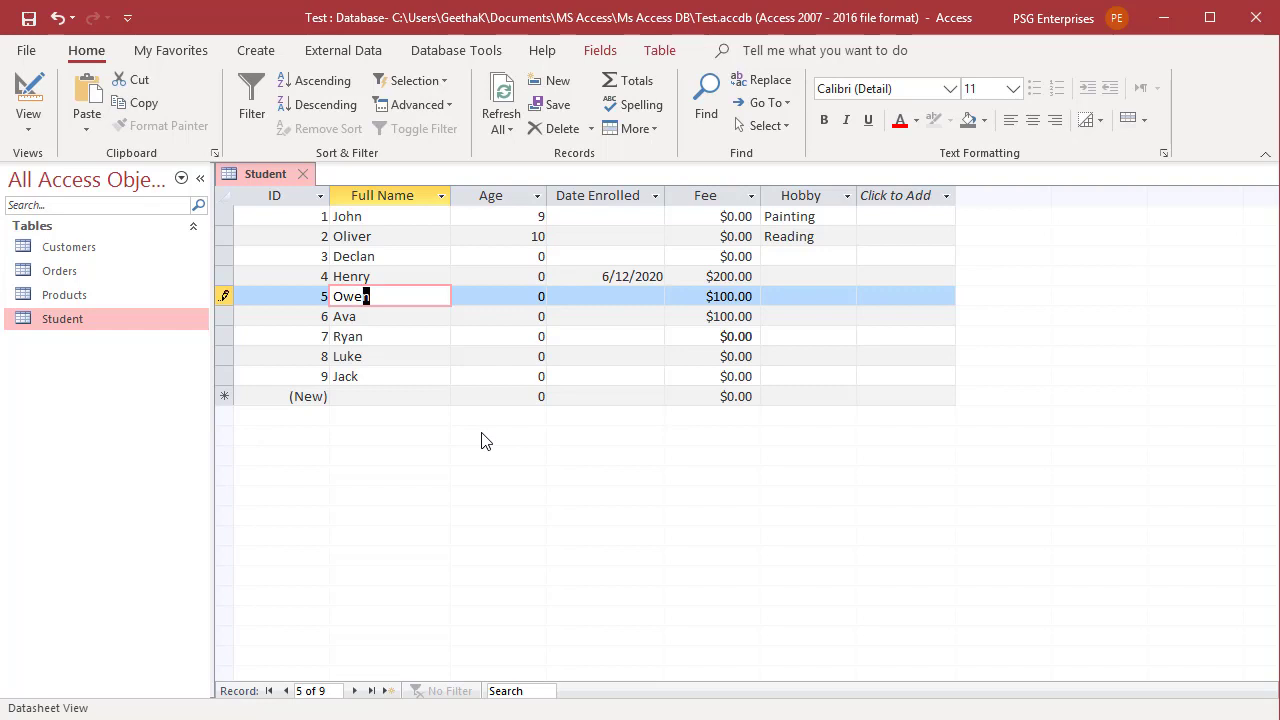
Step back through the characters of the full name in record 5 and switch off overtype mode.
{"action": "left_click", "coordinate": [395, 297]}
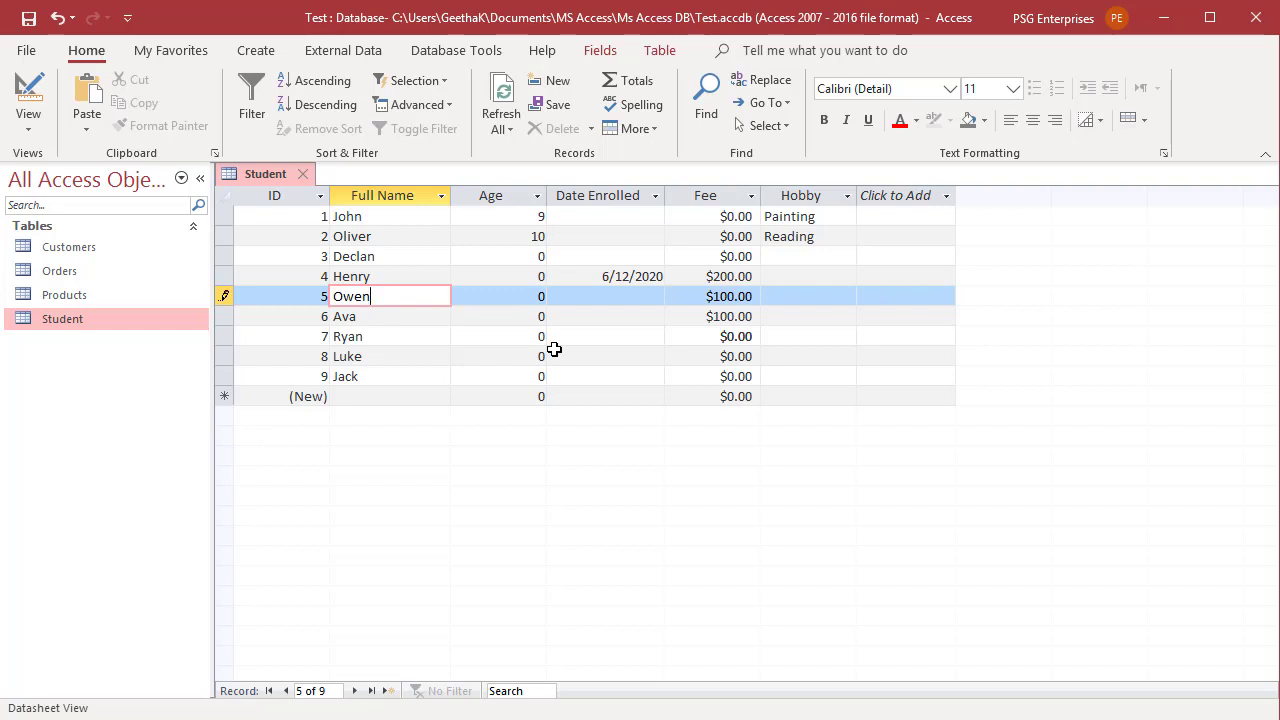
{"action": "key", "text": "shift+Left"}
{"action": "key", "text": "Left"}
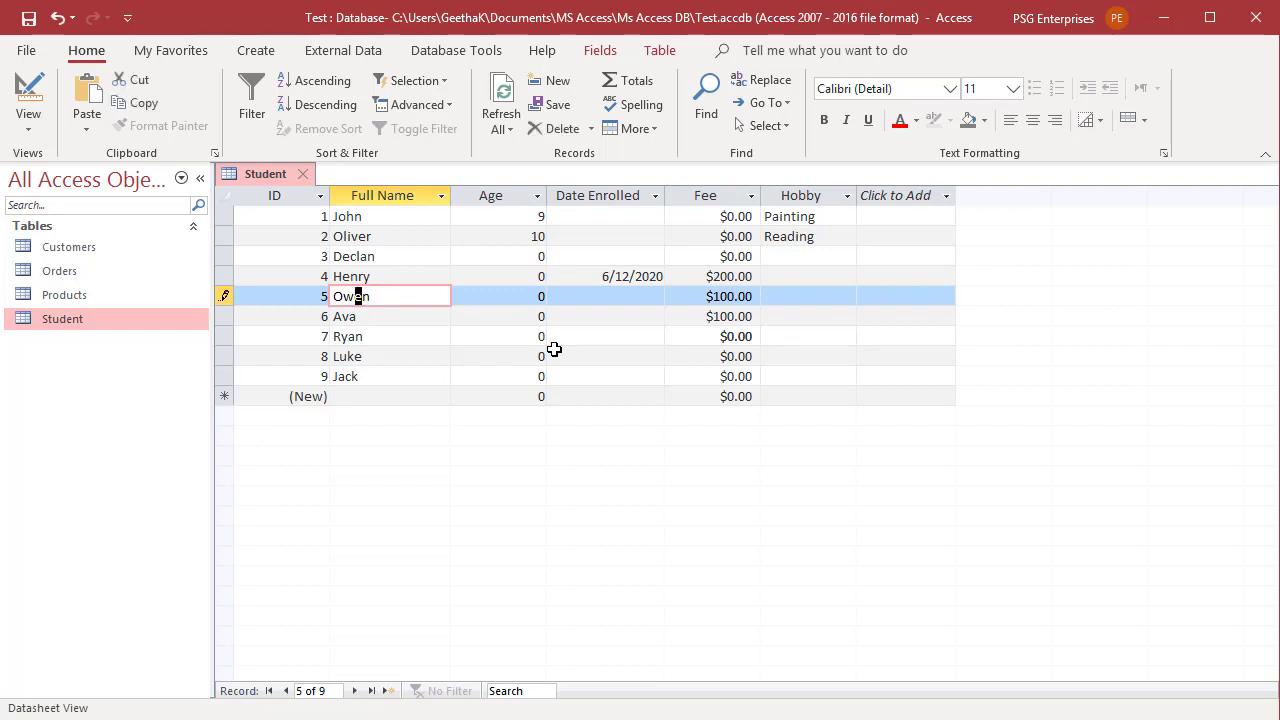
{"action": "key", "text": "Left"}
{"action": "key", "text": "Left"}
{"action": "key", "text": "Insert"}
Delete the last letter of the full name in record 7 and enter n in its place.
{"action": "left_click", "coordinate": [374, 340]}
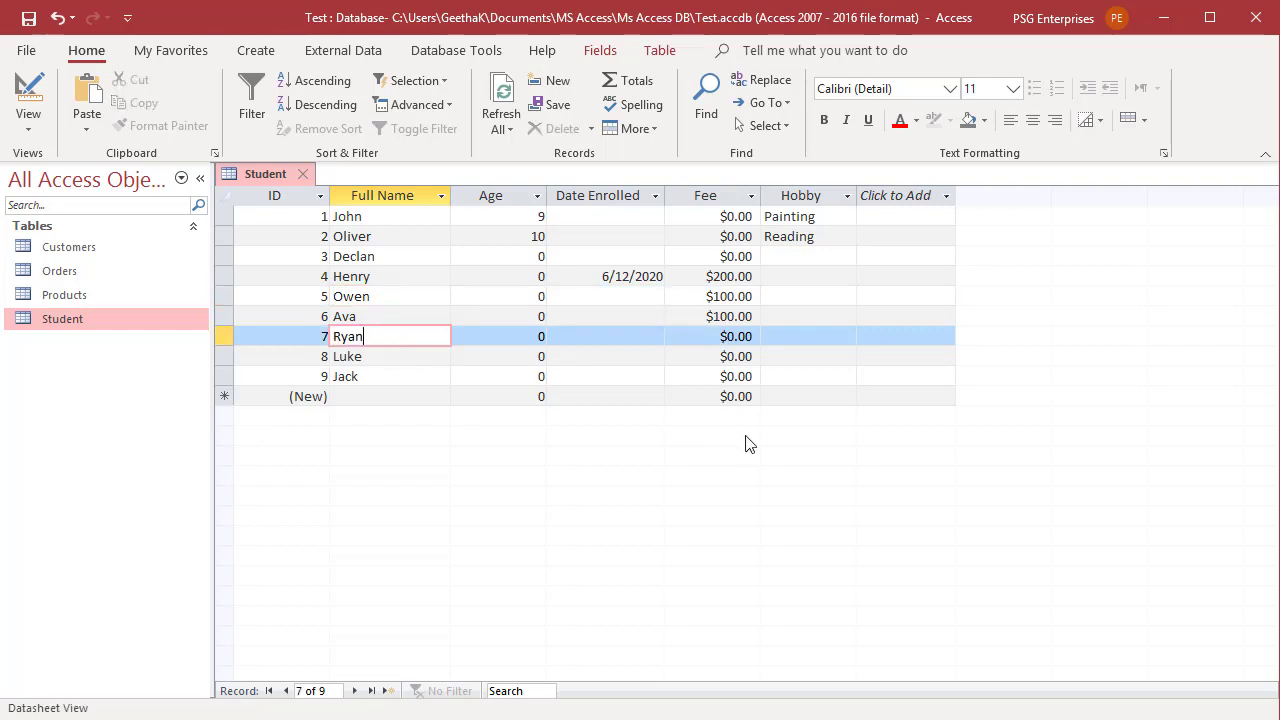
{"action": "key", "text": "BackSpace"}
{"action": "type", "text": "n"}
{"action": "type", "text": "n"}
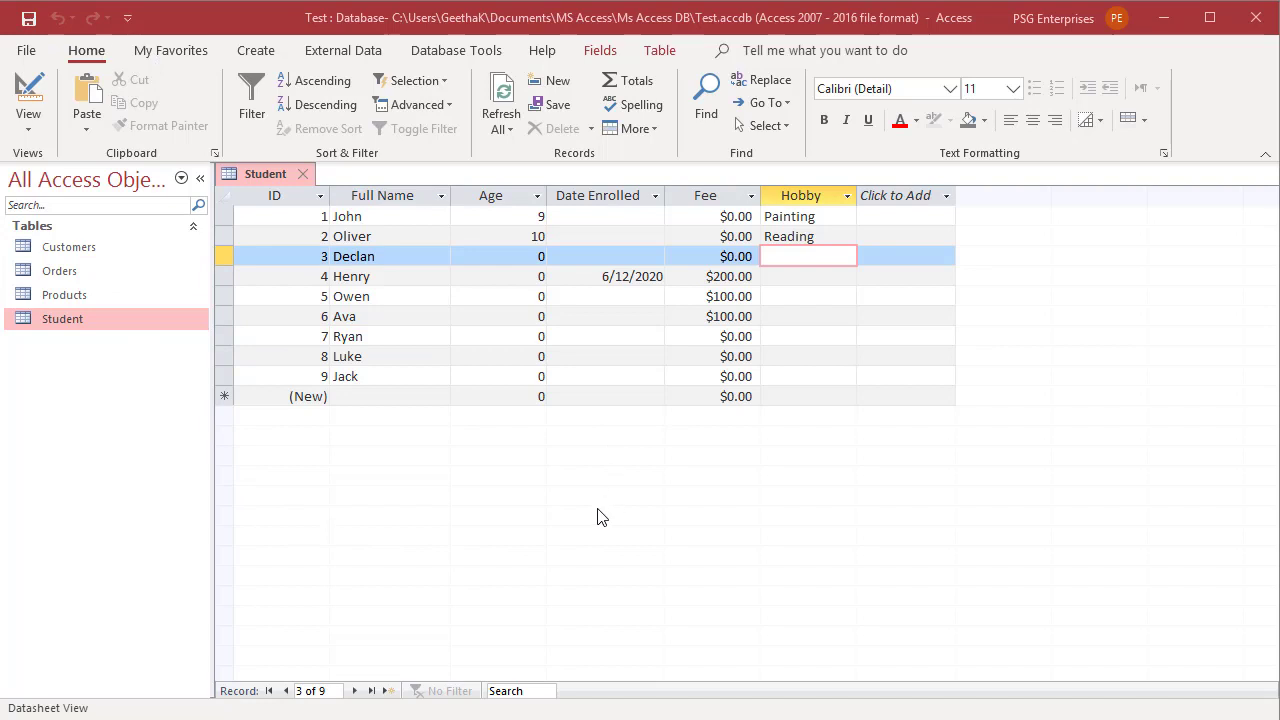
Append extra n letters to the full name in record 3 and undo them, once inside the field and once after moving to Age.
{"action": "left_click", "coordinate": [391, 255]}
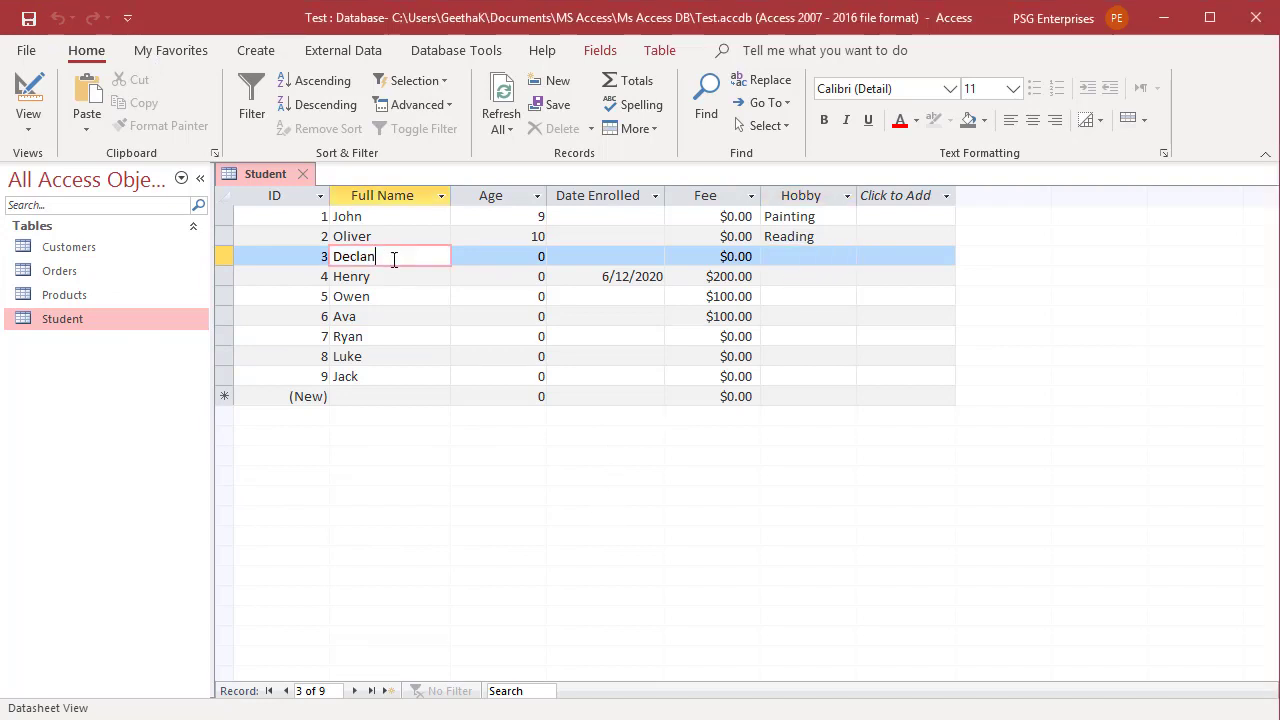
{"action": "type", "text": "nn"}
{"action": "left_click", "coordinate": [57, 20]}
{"action": "type", "text": "n"}
{"action": "key", "text": "Tab"}
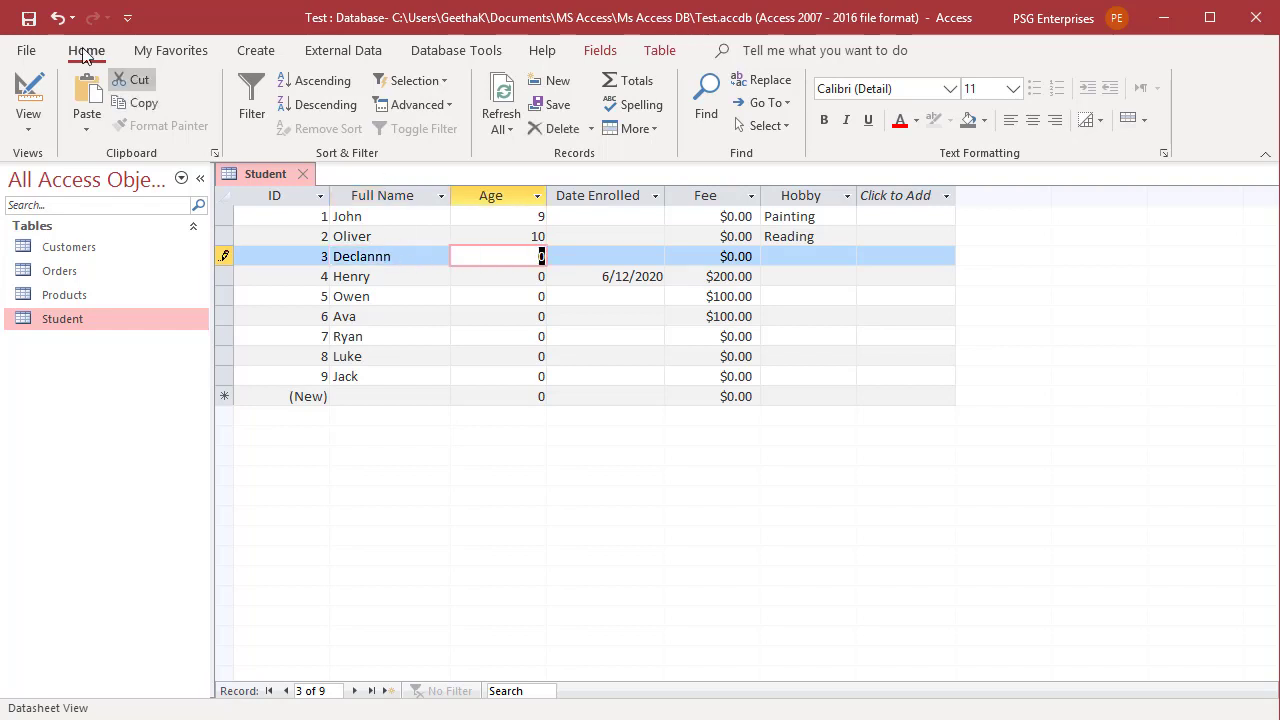
{"action": "left_click", "coordinate": [57, 18]}
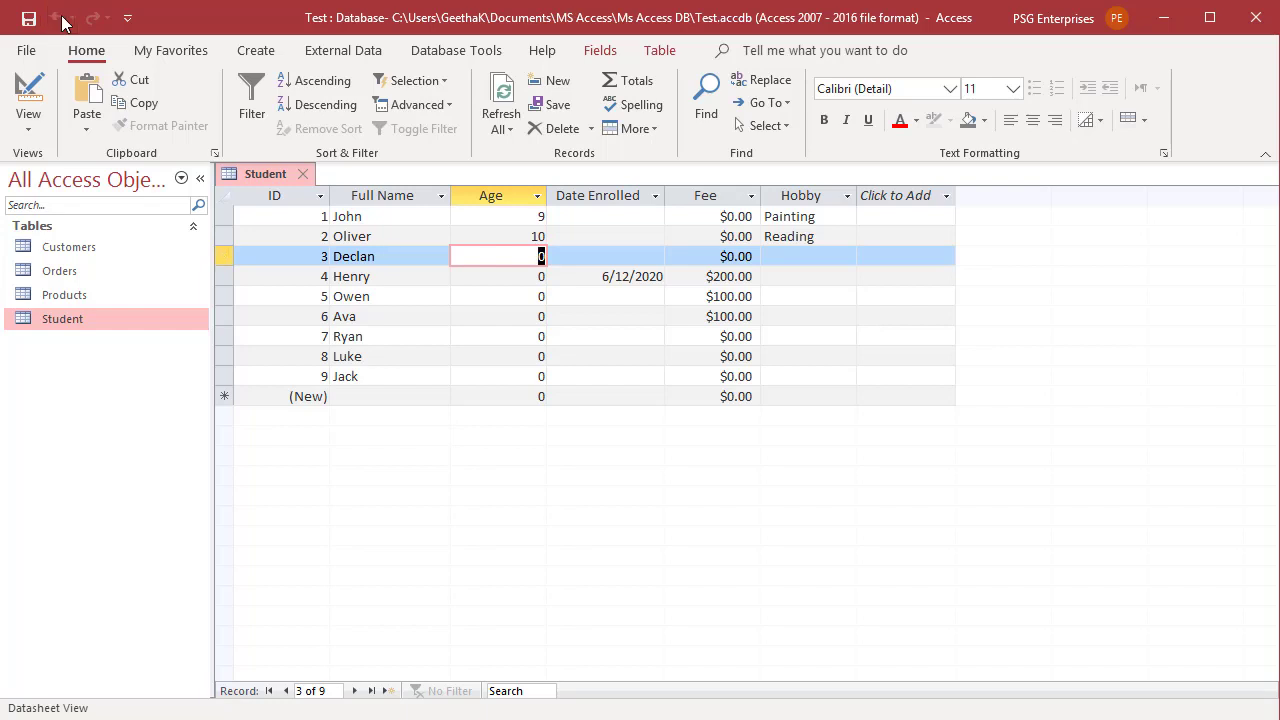
In record 3, append nn to the full name and set the age to 10.
{"action": "left_click", "coordinate": [392, 258]}
{"action": "type", "text": "nn"}
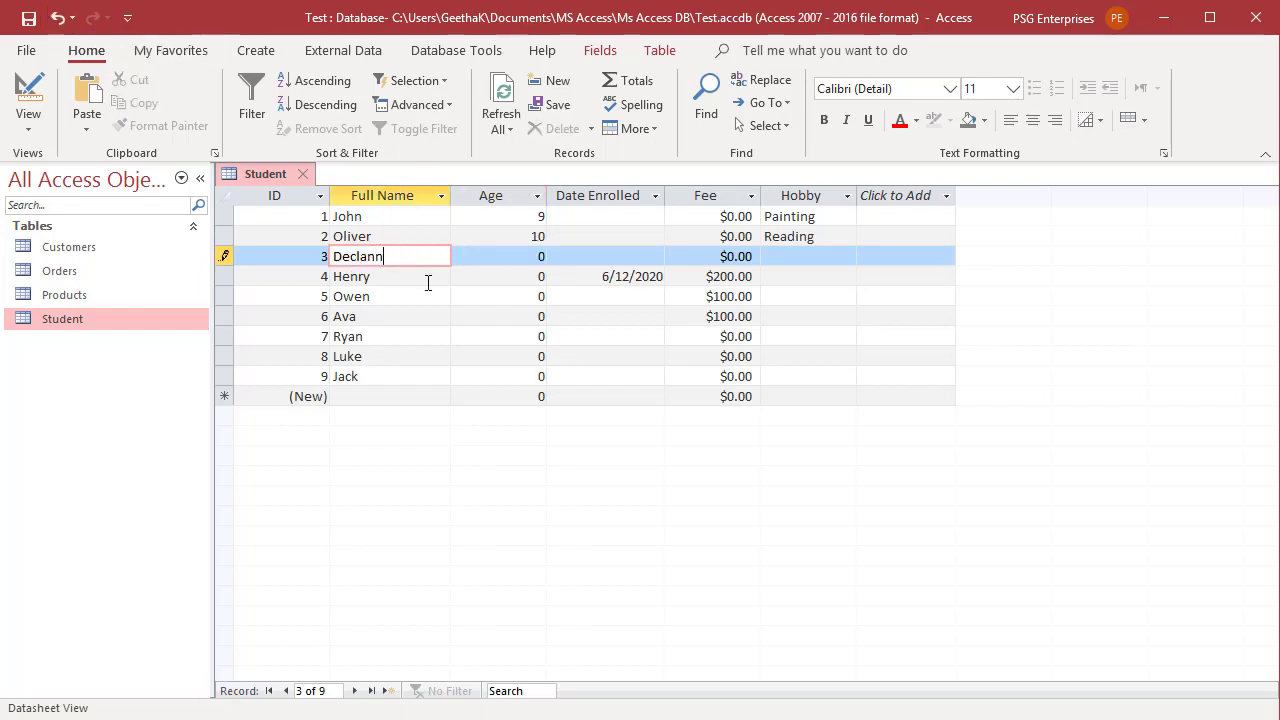
{"action": "left_click", "coordinate": [543, 257]}
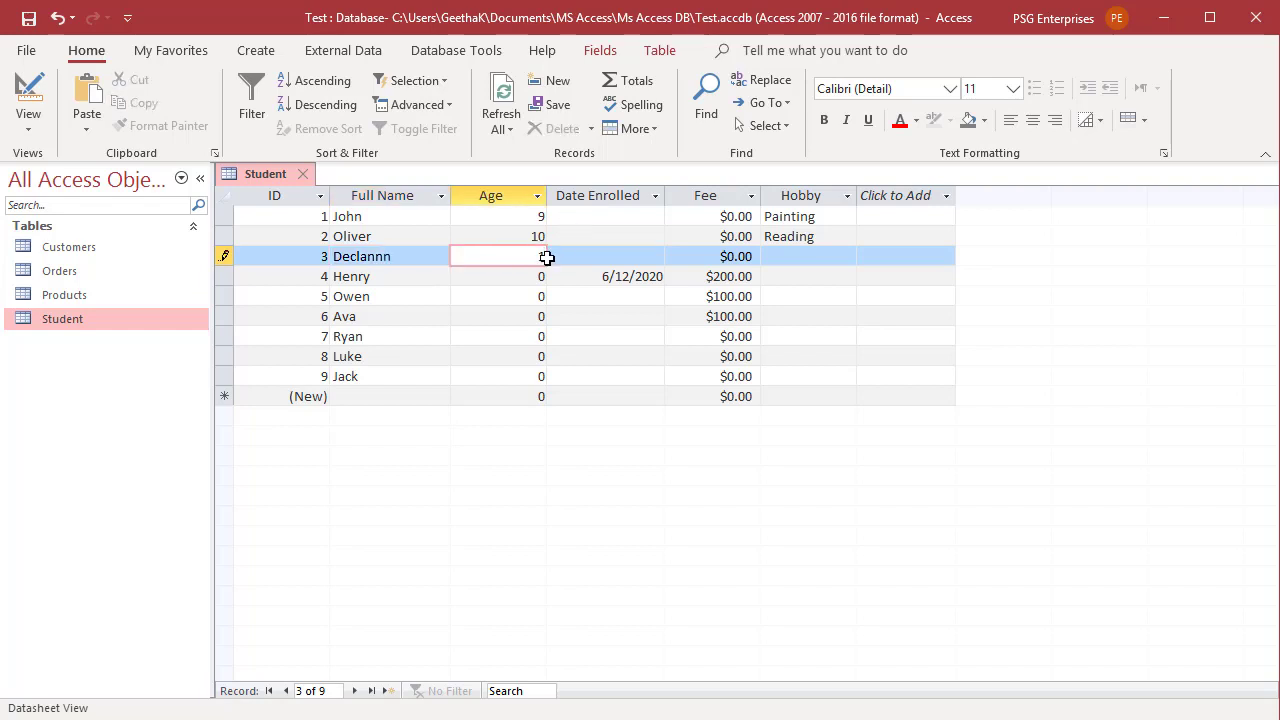
{"action": "type", "text": "10"}
Change the fee in record 3 to $1.00.
{"action": "left_click", "coordinate": [735, 256]}
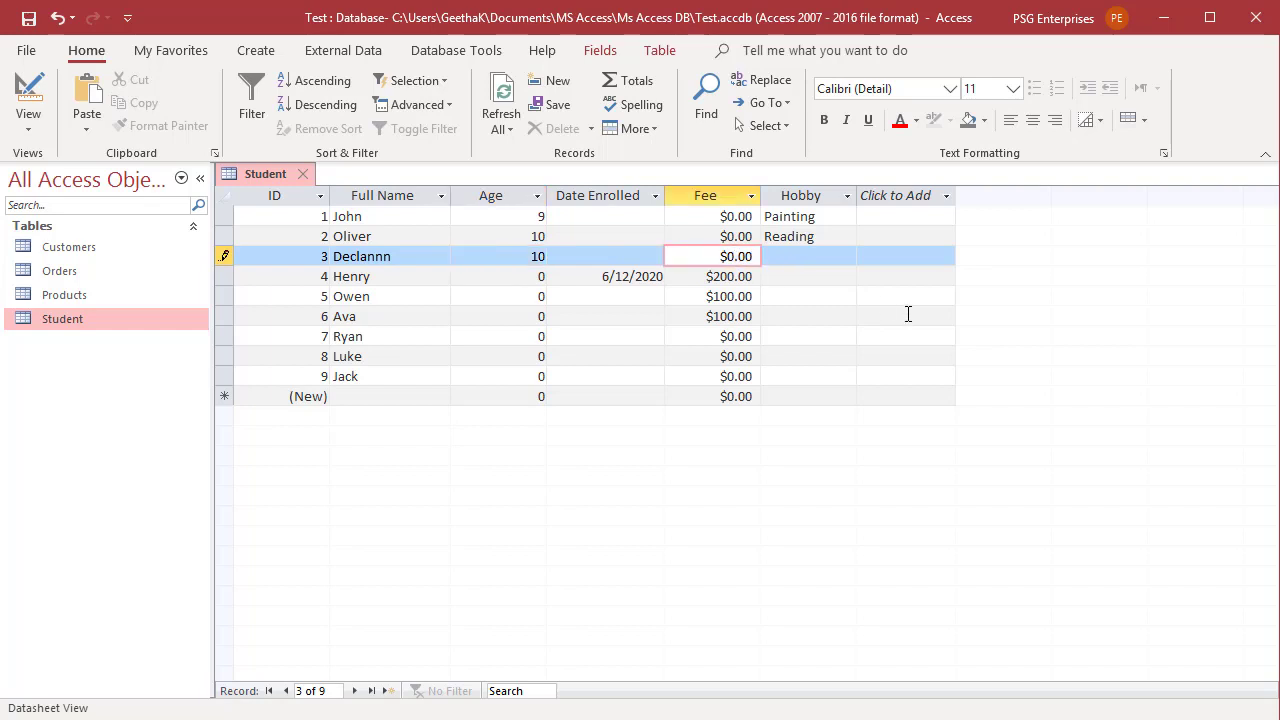
{"action": "key", "text": "BackSpace"}
{"action": "type", "text": "1"}
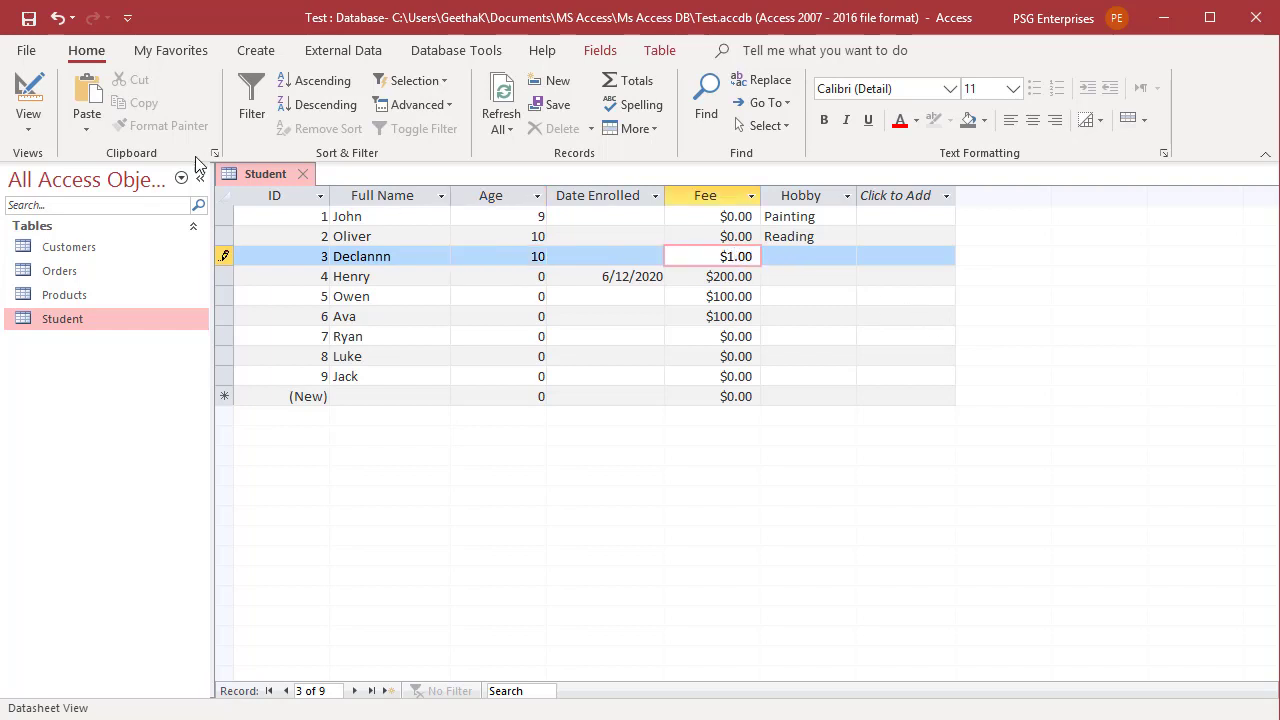
Undo the fee edit in record 3 and all other unsaved changes to that record.
{"action": "left_click", "coordinate": [58, 24]}
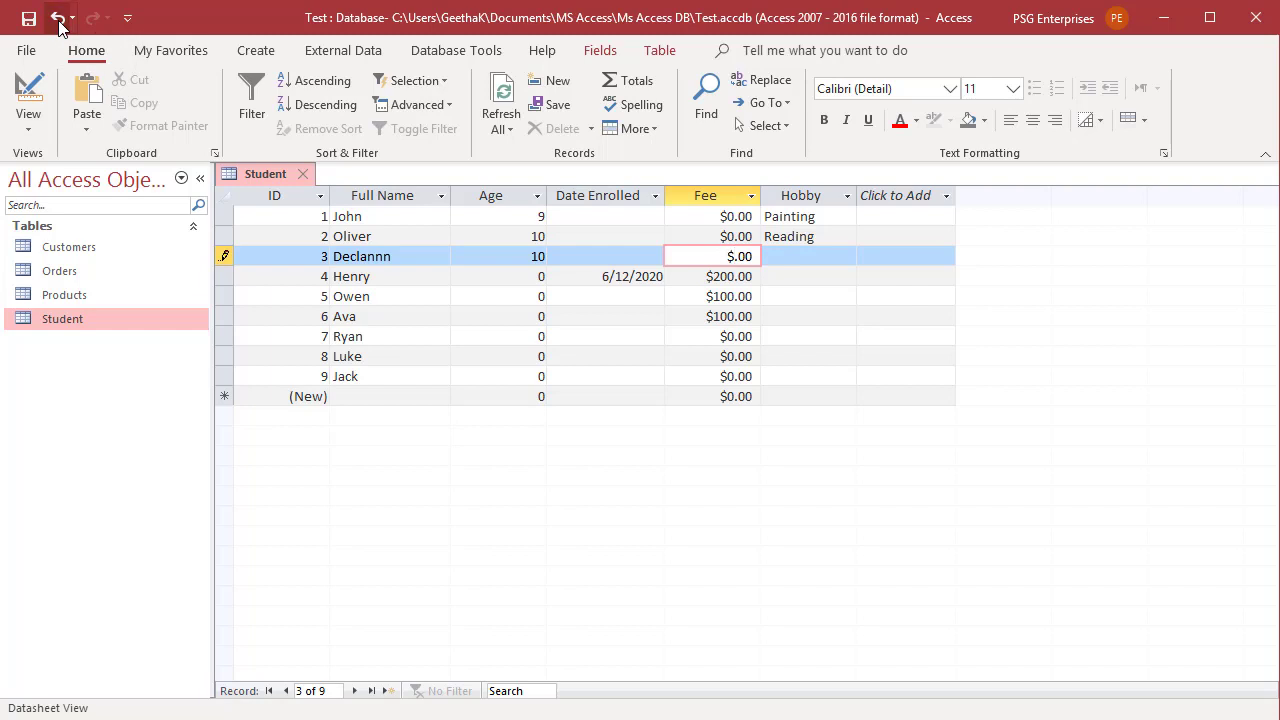
{"action": "left_click", "coordinate": [58, 24]}
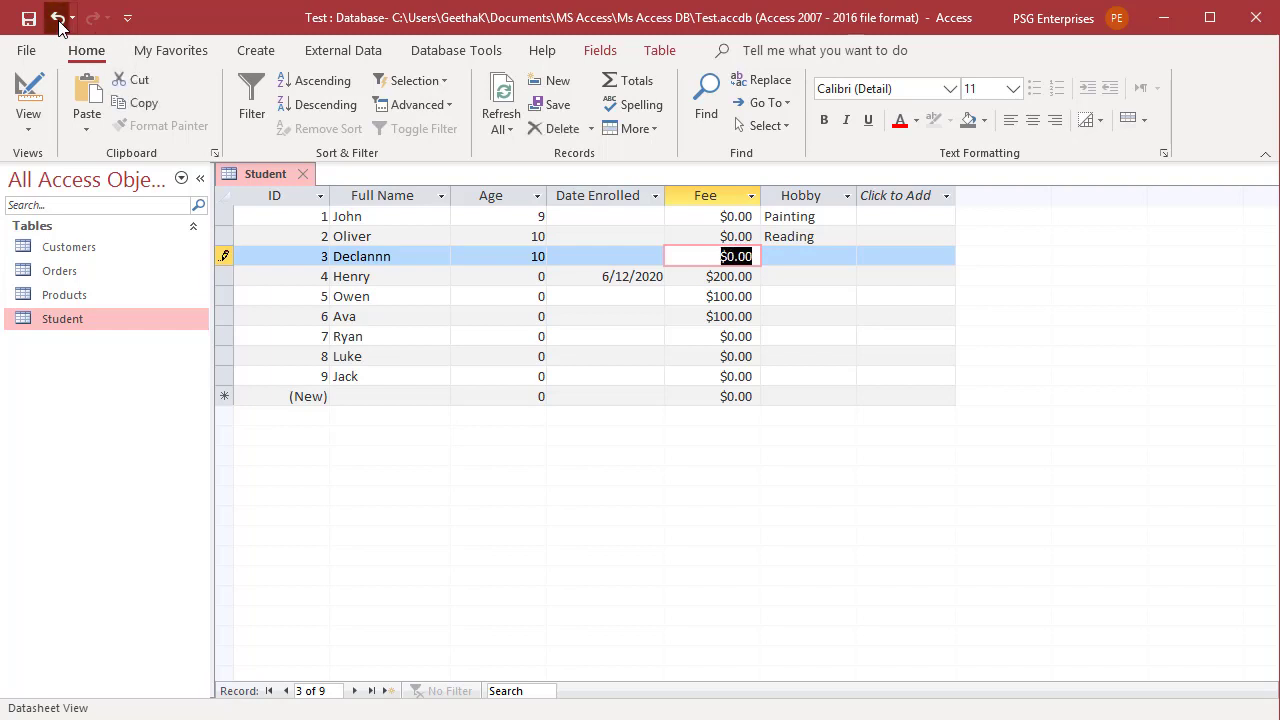
{"action": "left_click", "coordinate": [58, 24]}
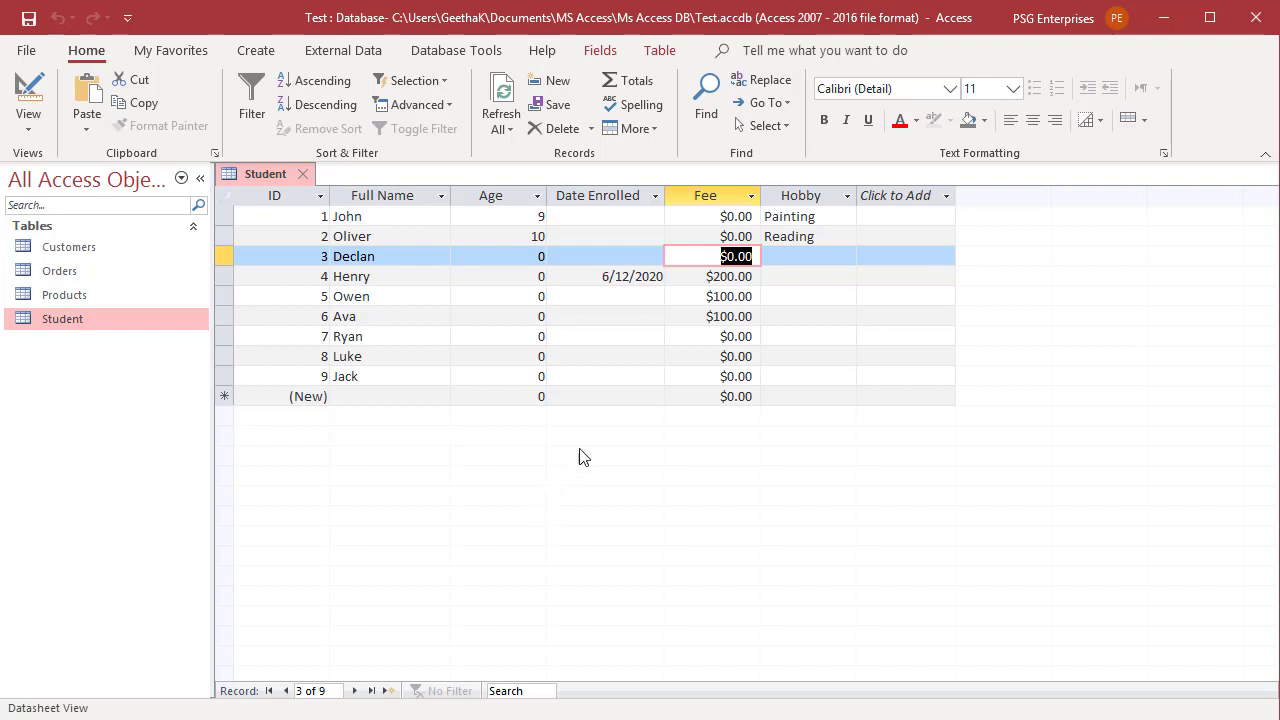
Append n to the full name in record 3, move on to record 4 to save it, and undo the saved change.
{"action": "left_click", "coordinate": [379, 257]}
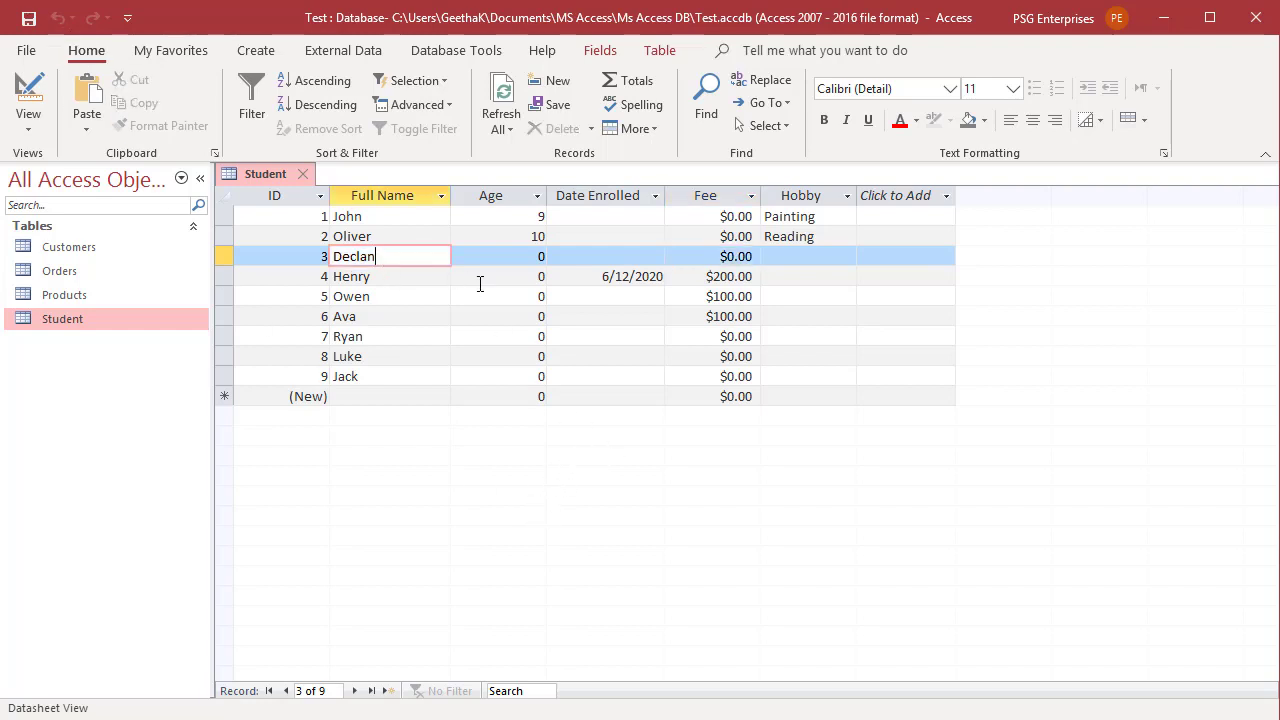
{"action": "type", "text": "n"}
{"action": "key", "text": "Tab"}
{"action": "key", "text": "Tab"}
{"action": "key", "text": "Tab"}
{"action": "key", "text": "Tab"}
{"action": "key", "text": "Tab"}
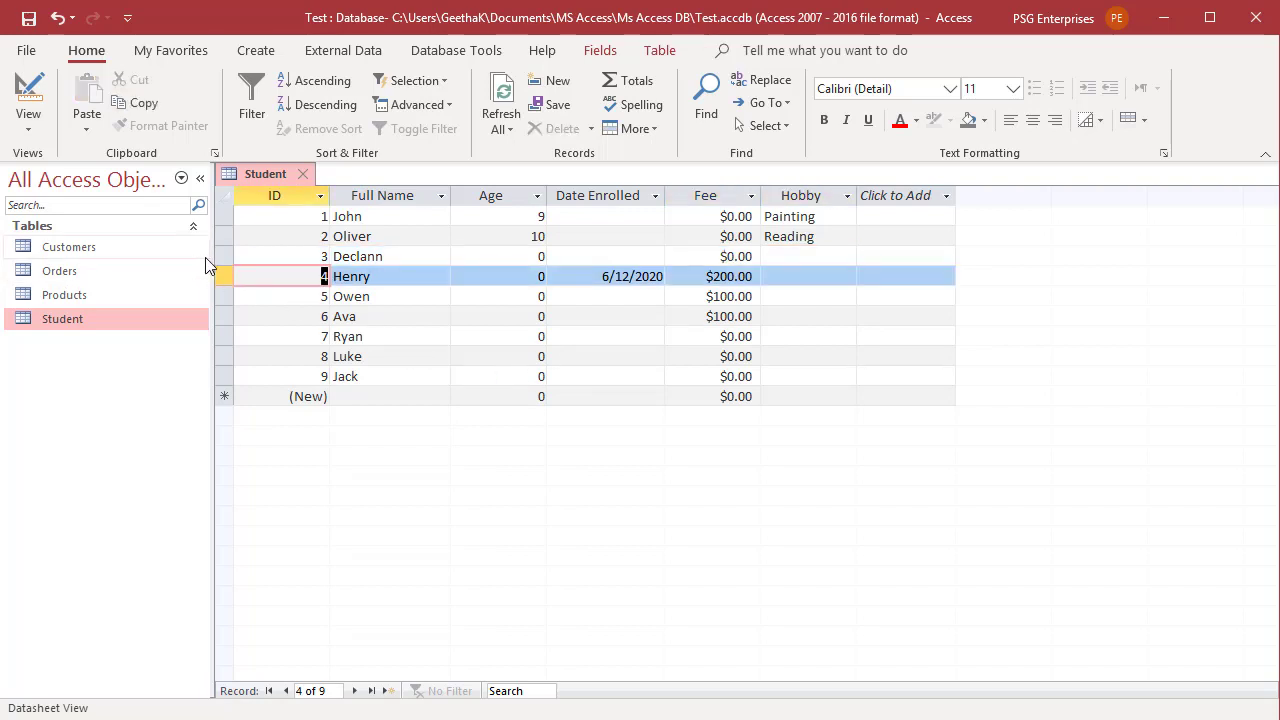
{"action": "left_click", "coordinate": [60, 20]}
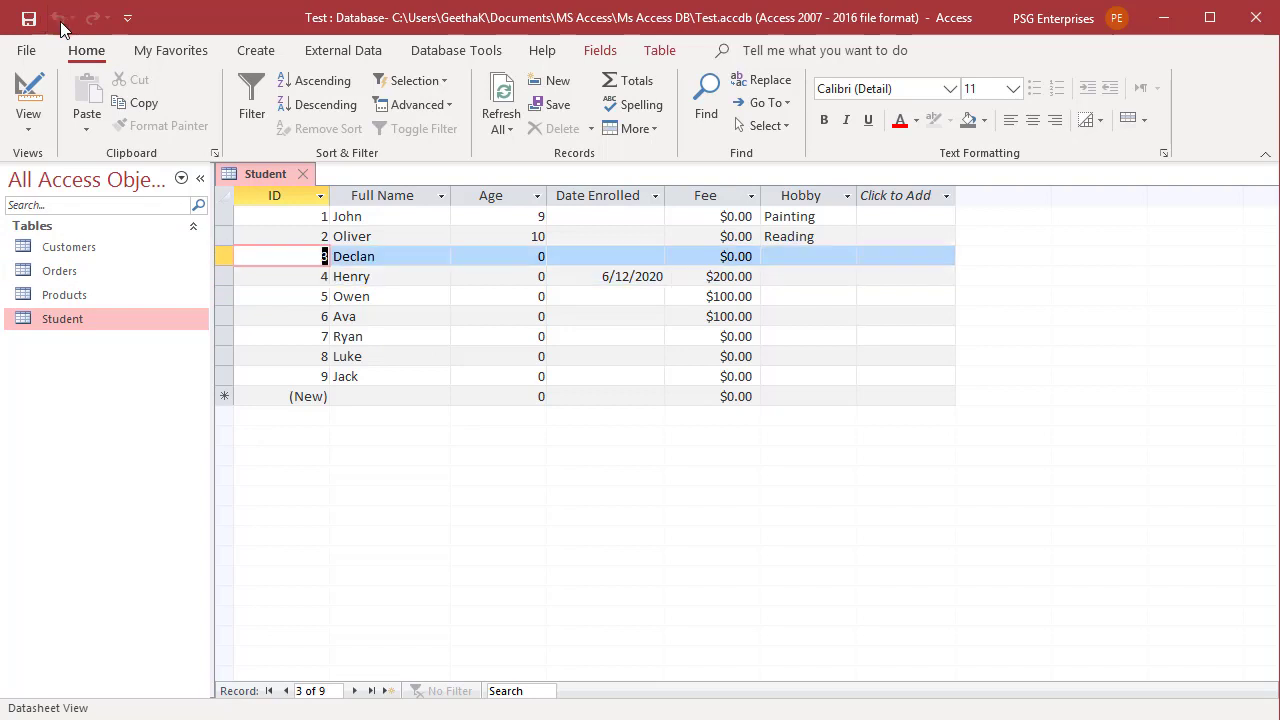
Append n to the full name in record 3 and move on to record 4 to save the change.
{"action": "left_click", "coordinate": [390, 257]}
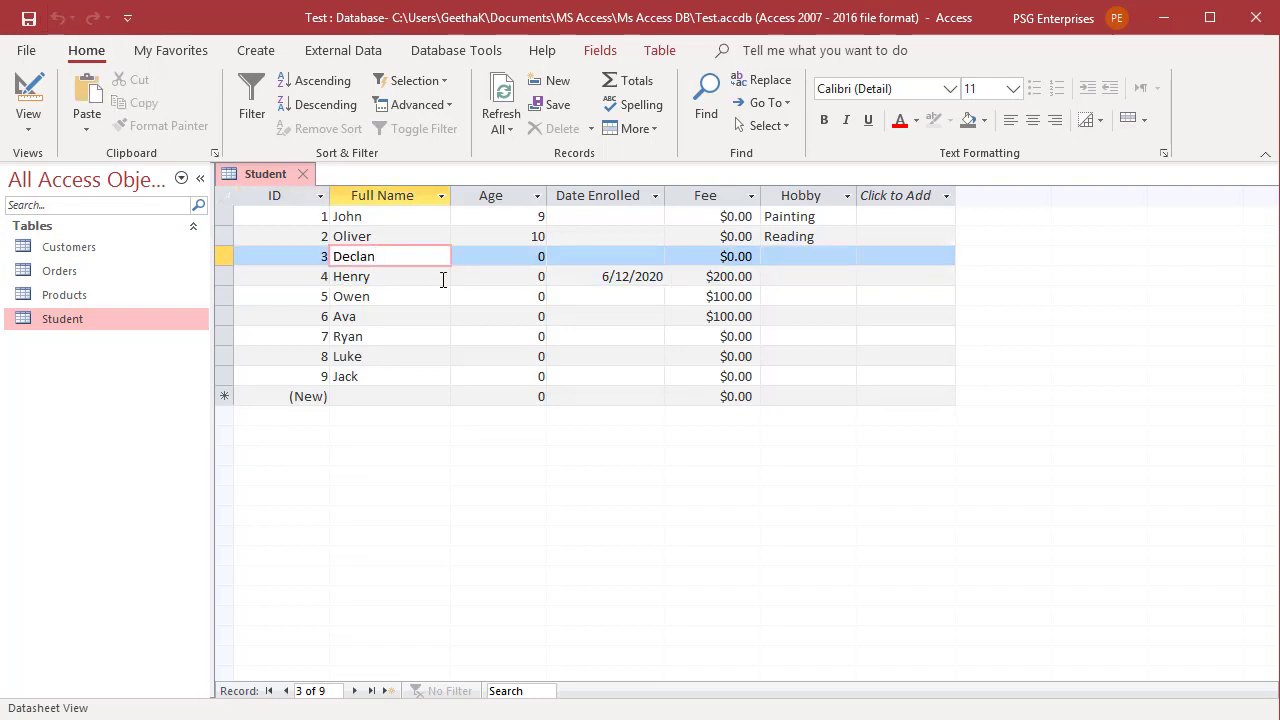
{"action": "type", "text": "n"}
{"action": "key", "text": "Tab"}
{"action": "key", "text": "Tab"}
{"action": "key", "text": "Tab"}
{"action": "key", "text": "Tab"}
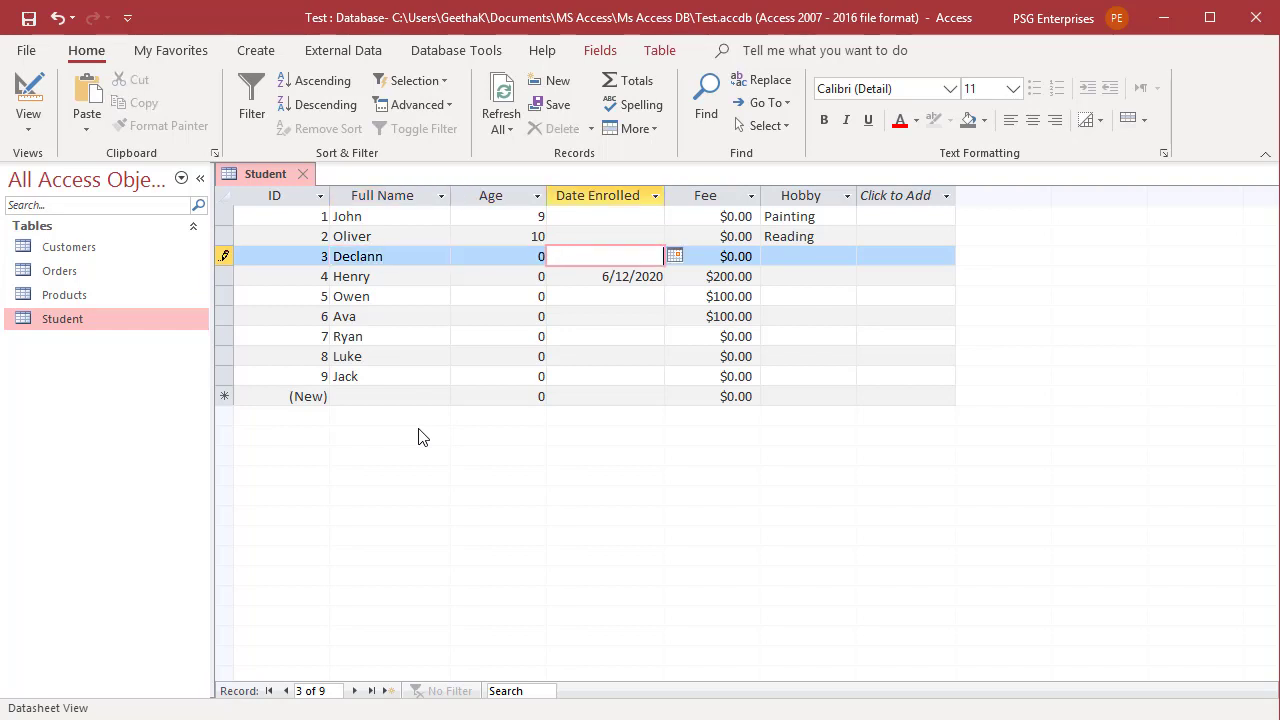
{"action": "key", "text": "Tab"}
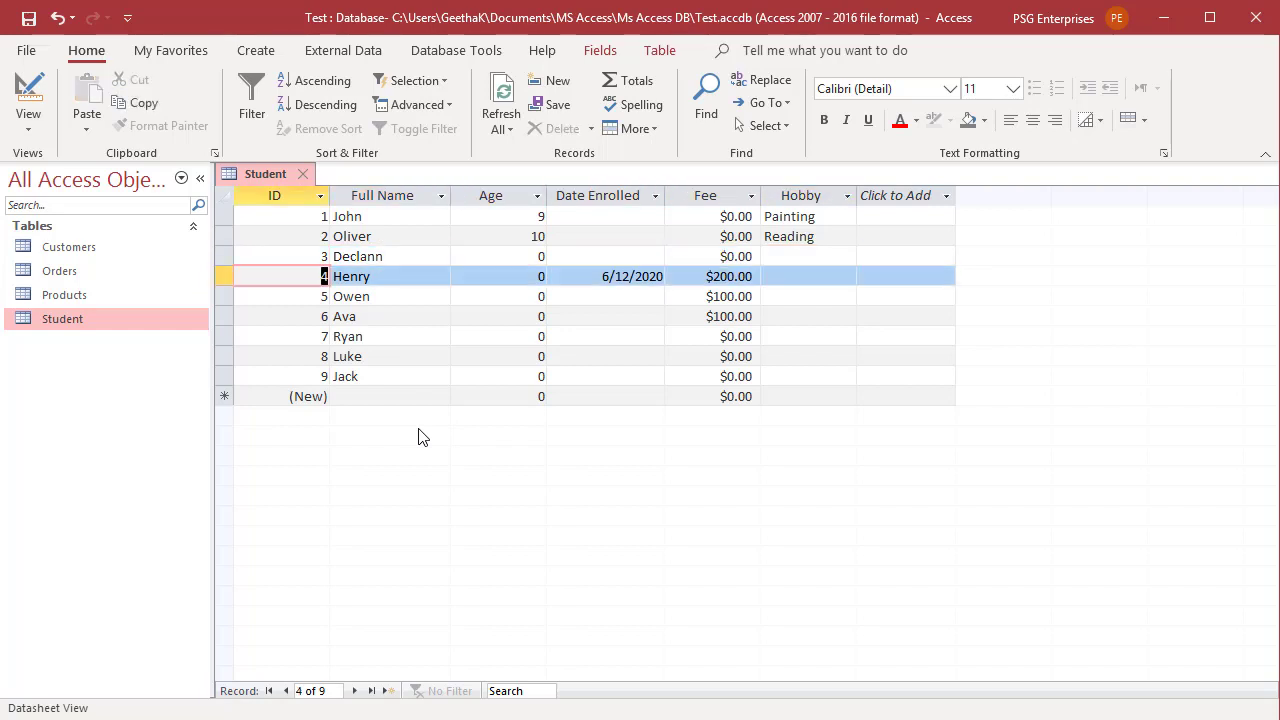
Append y to the full name in record 4 and undo the edit.
{"action": "key", "text": "Tab"}
{"action": "key", "text": "F2"}
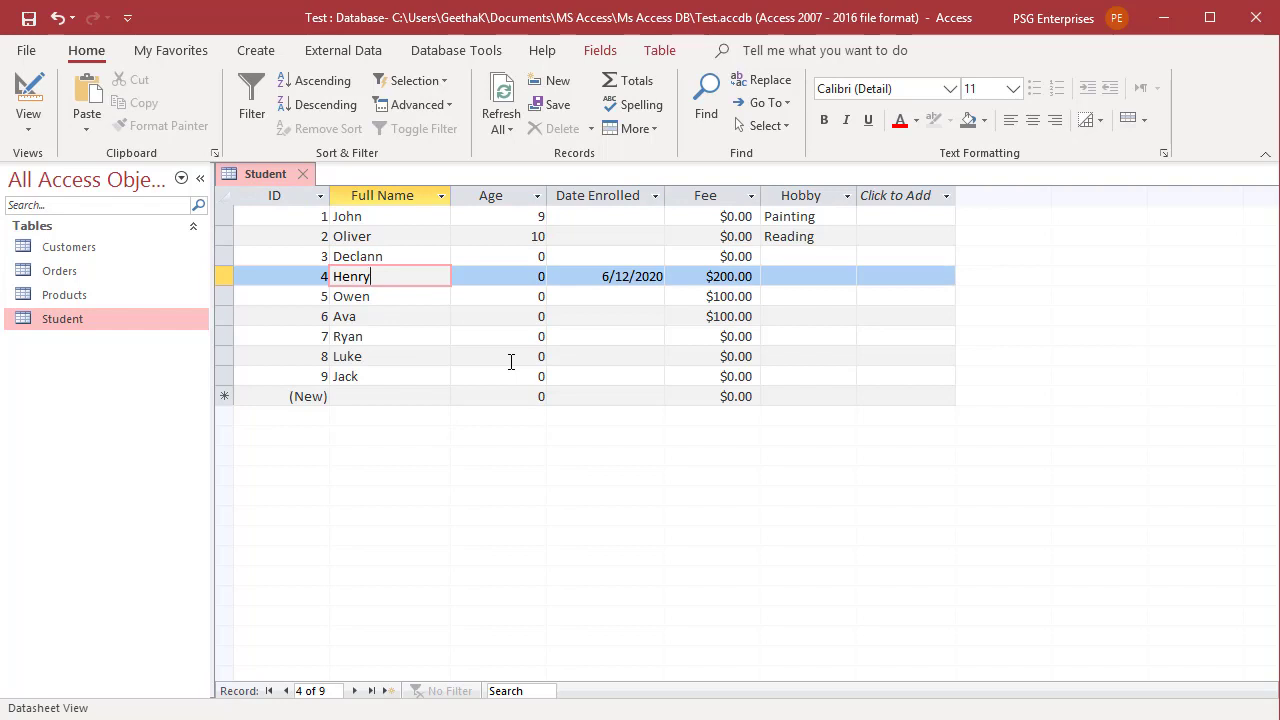
{"action": "type", "text": "y"}
{"action": "left_click", "coordinate": [56, 27]}
{"action": "left_click", "coordinate": [56, 27]}
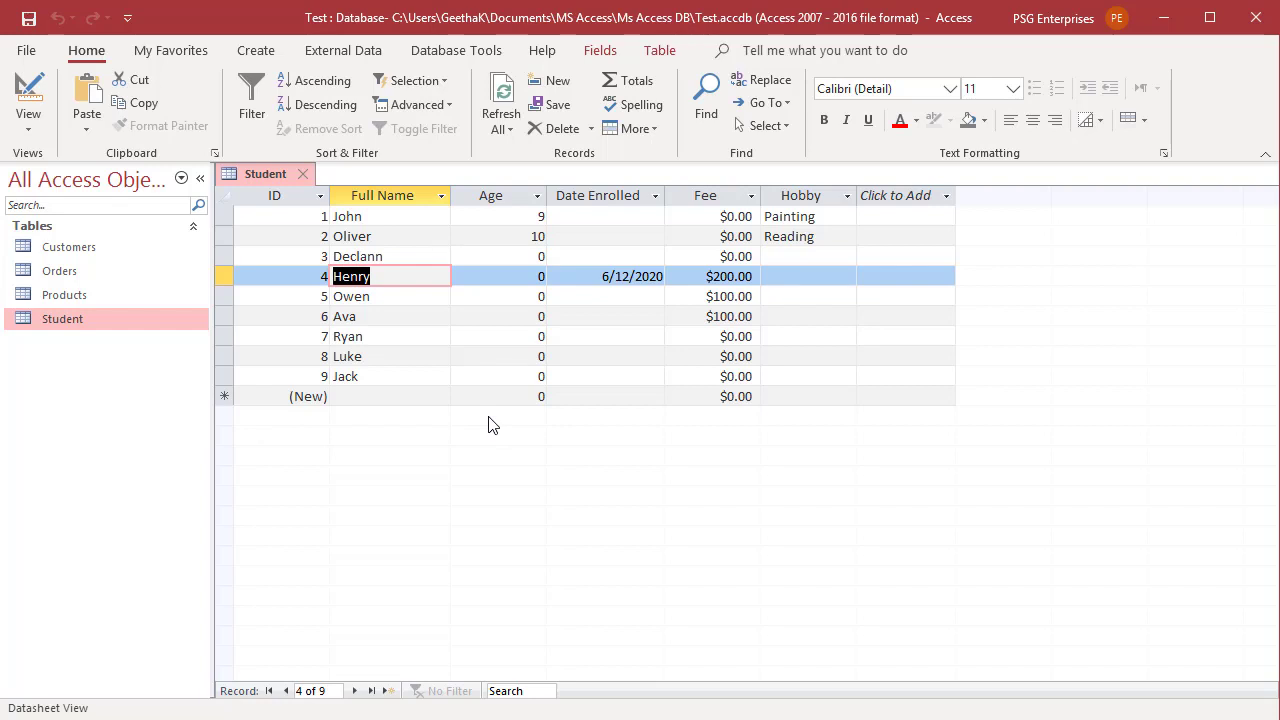
Append s to the full name in record 5 and cancel the edit while still in that field.
{"action": "key", "text": "Down"}
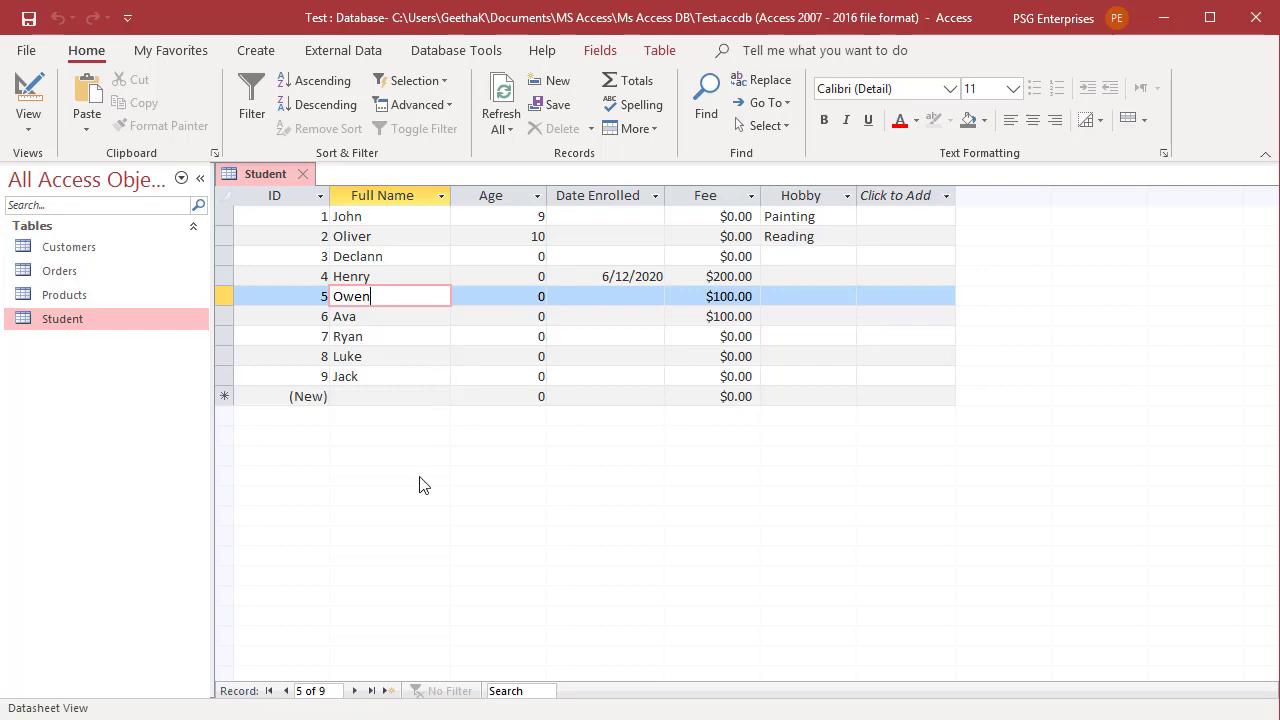
{"action": "type", "text": "s"}
{"action": "key", "text": "Escape"}
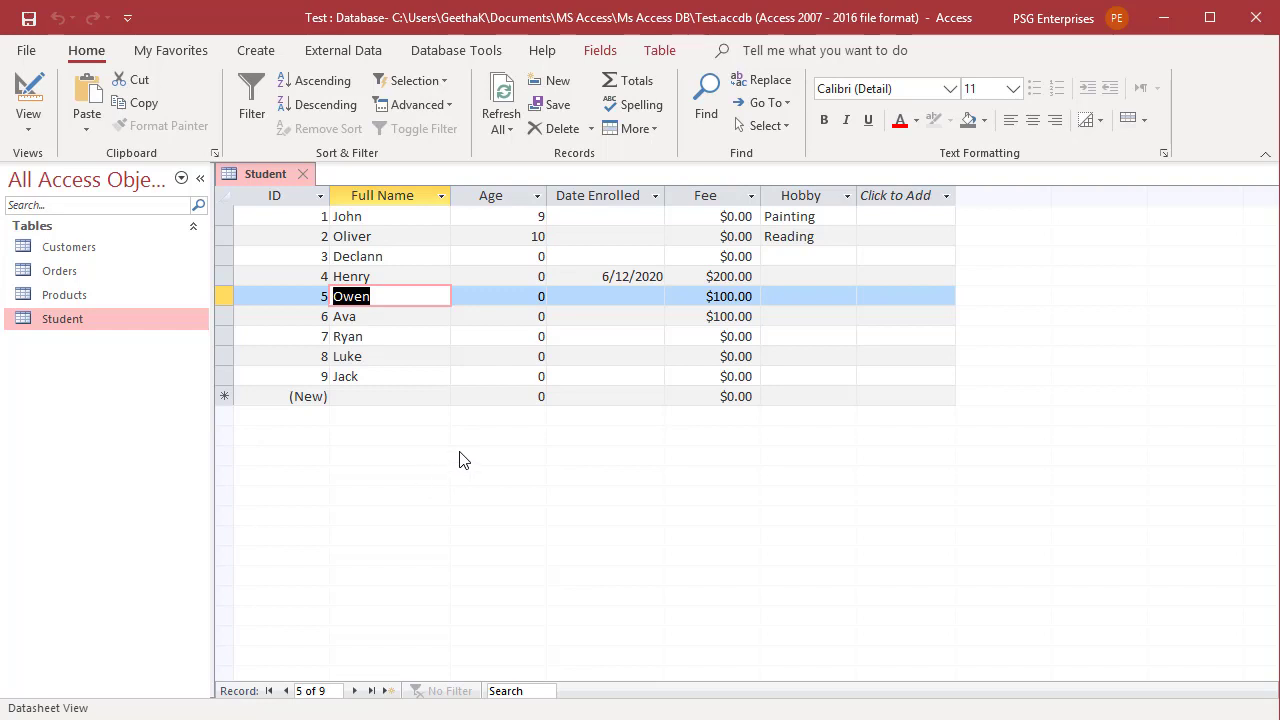
Append s to the full name in record 5 again, move to its Age field, and cancel the unsaved record change.
{"action": "left_click", "coordinate": [420, 300]}
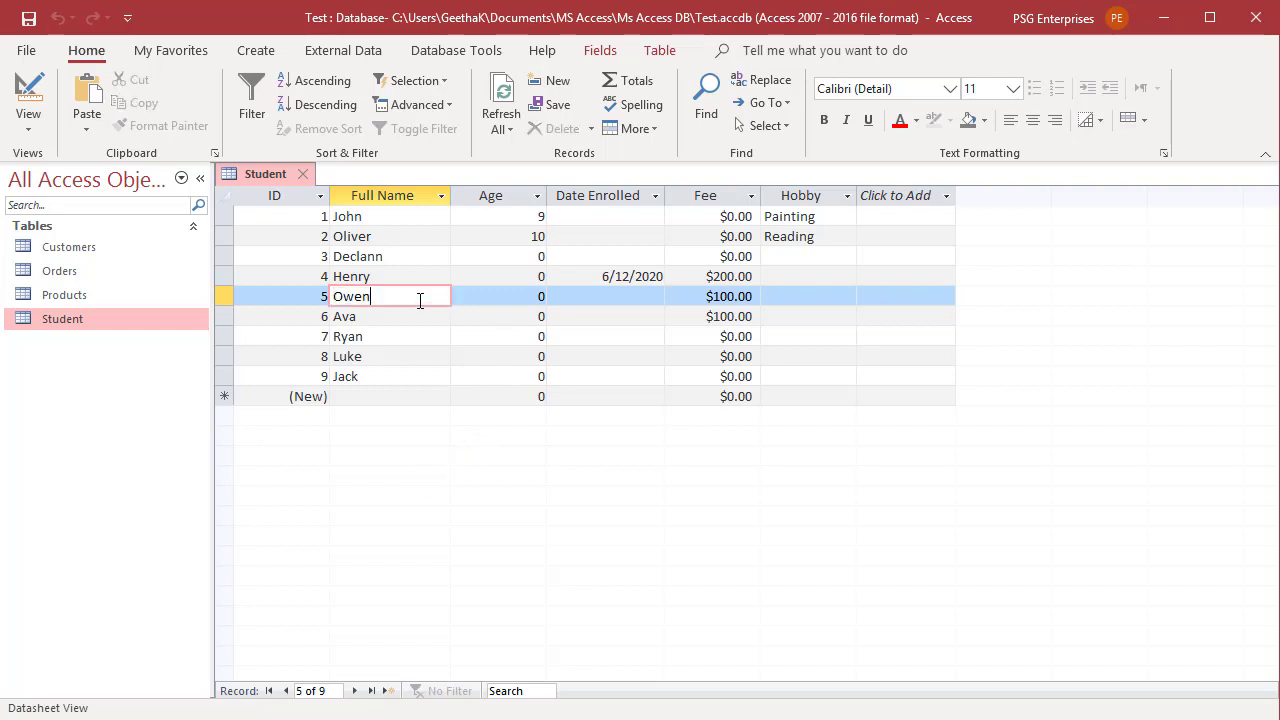
{"action": "type", "text": "s"}
{"action": "left_click", "coordinate": [539, 296]}
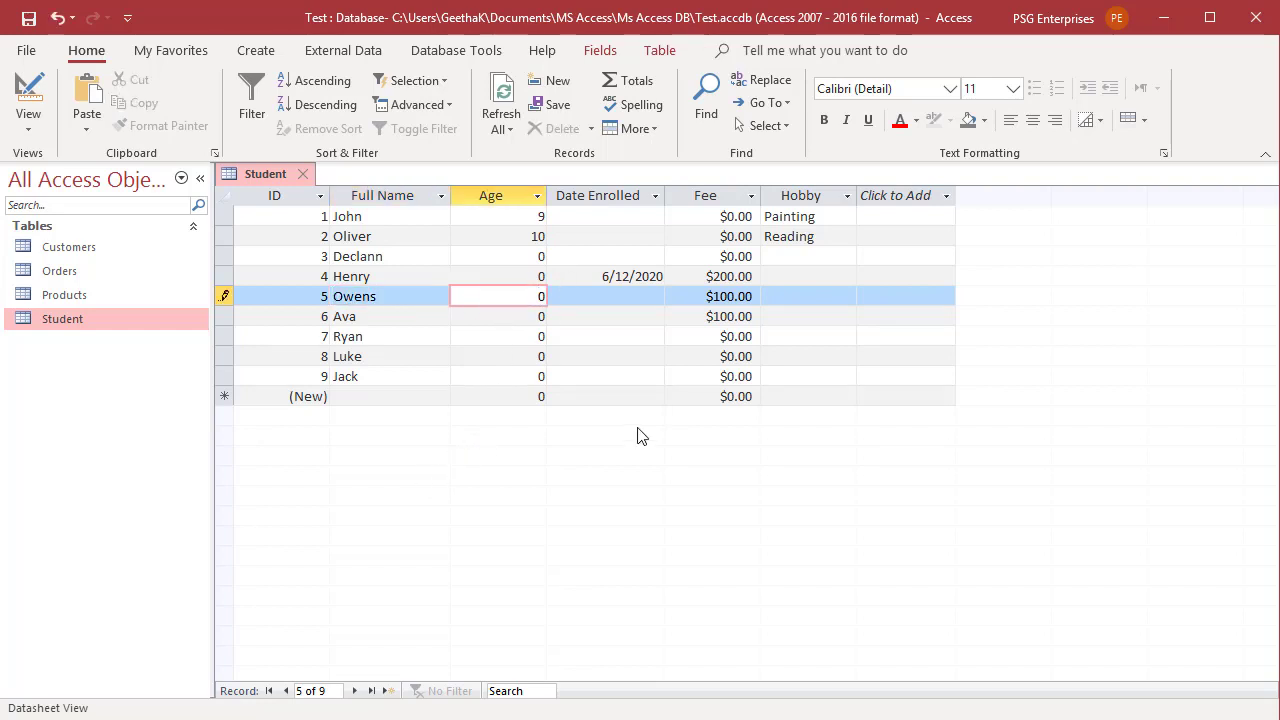
{"action": "key", "text": "Escape"}
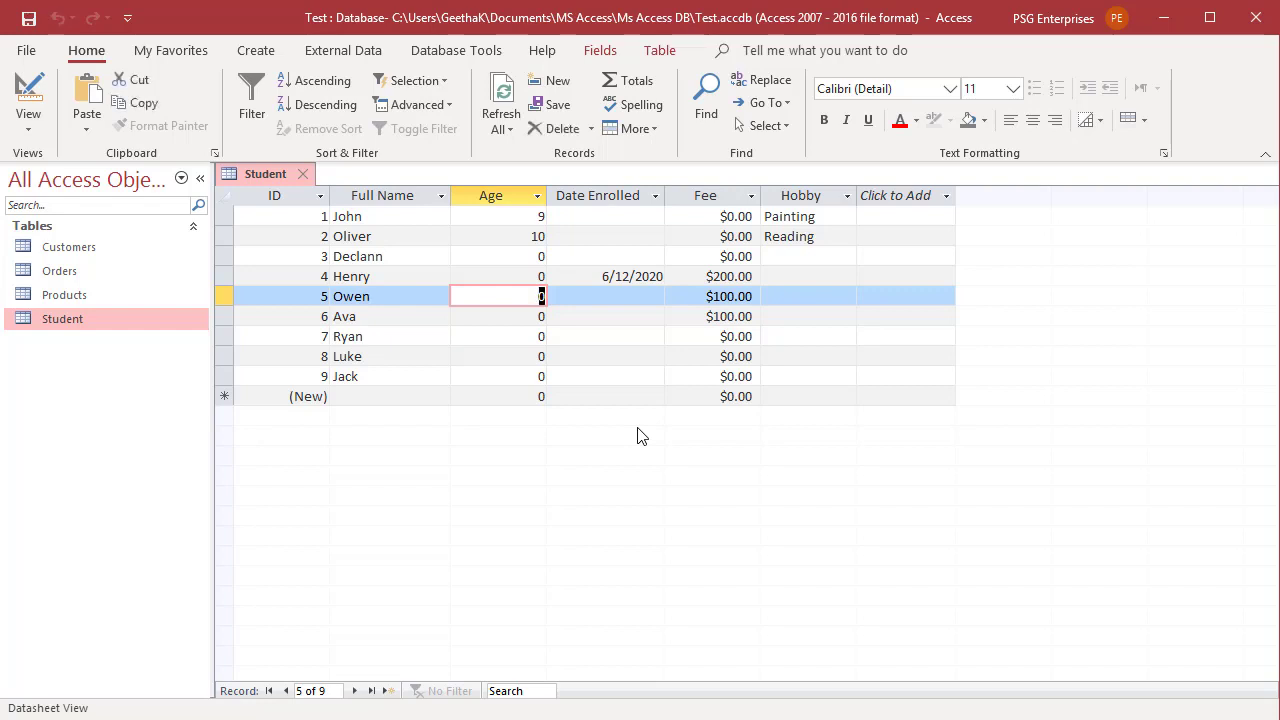
In record 5, append s to the full name and change the fee to $110.00, discarding both unsaved edits.
{"action": "left_click", "coordinate": [378, 297]}
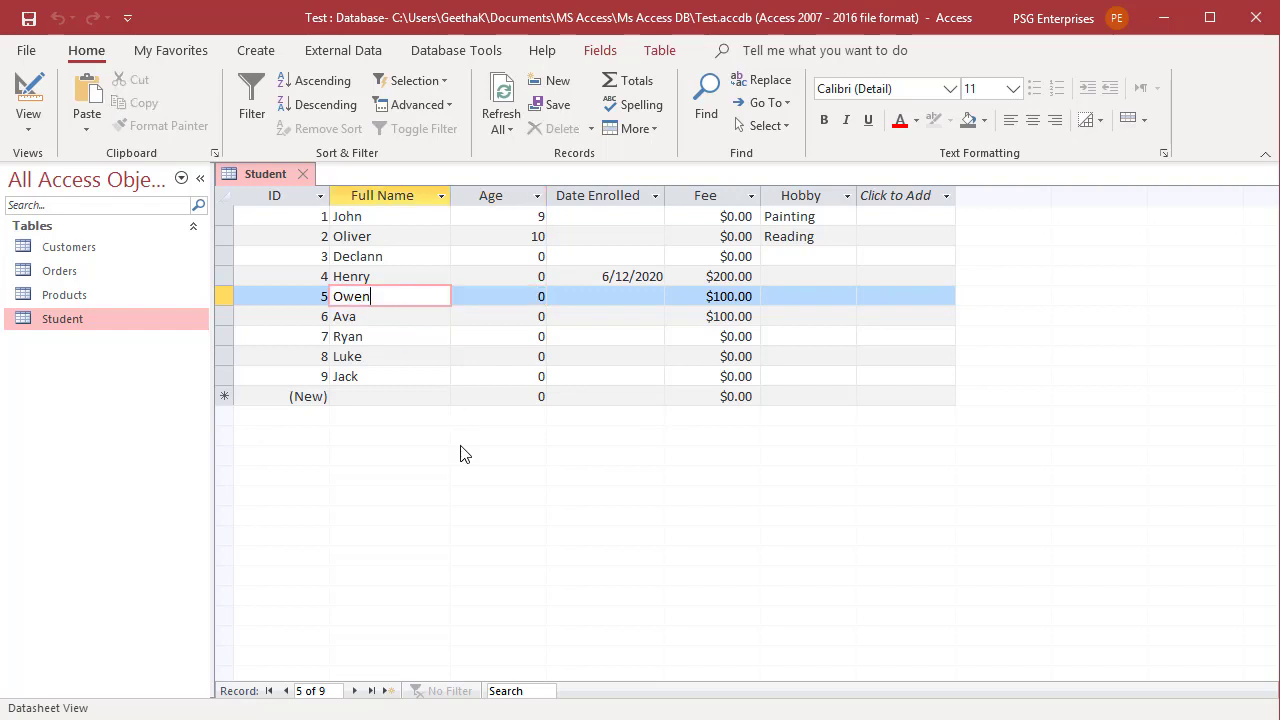
{"action": "type", "text": "s"}
{"action": "left_click", "coordinate": [721, 297]}
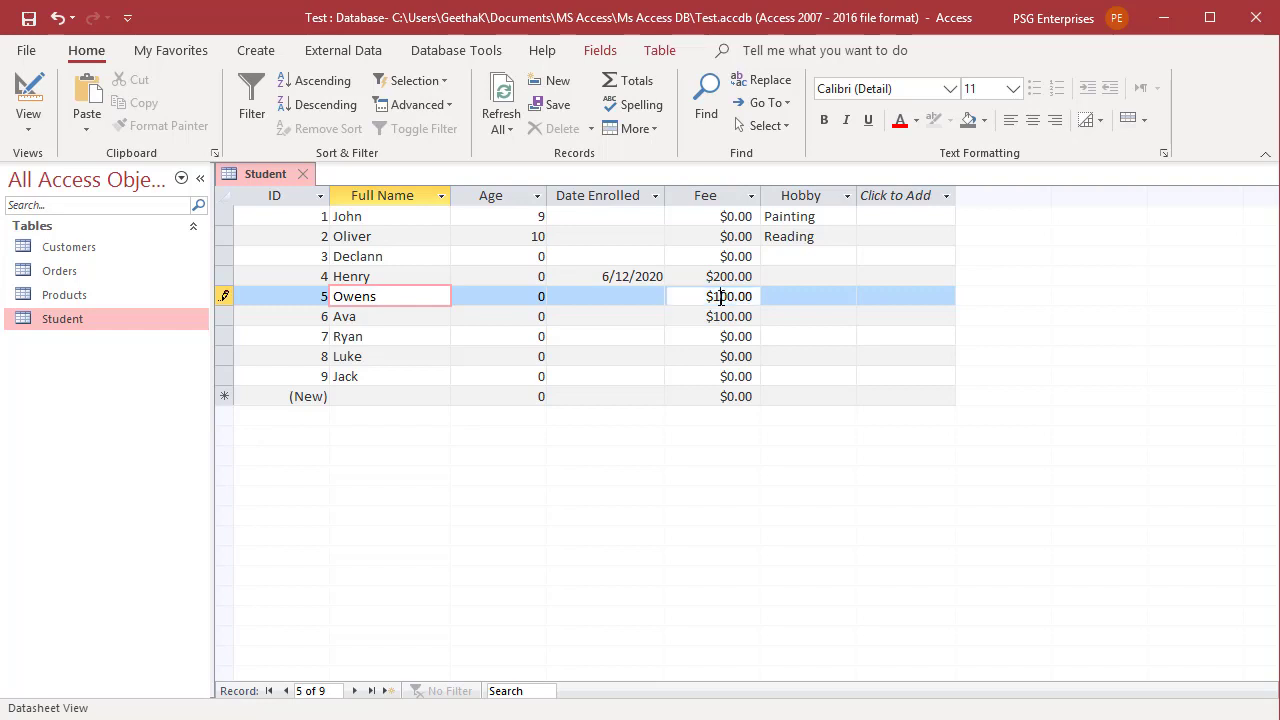
{"action": "key", "text": "Delete"}
{"action": "type", "text": "1"}
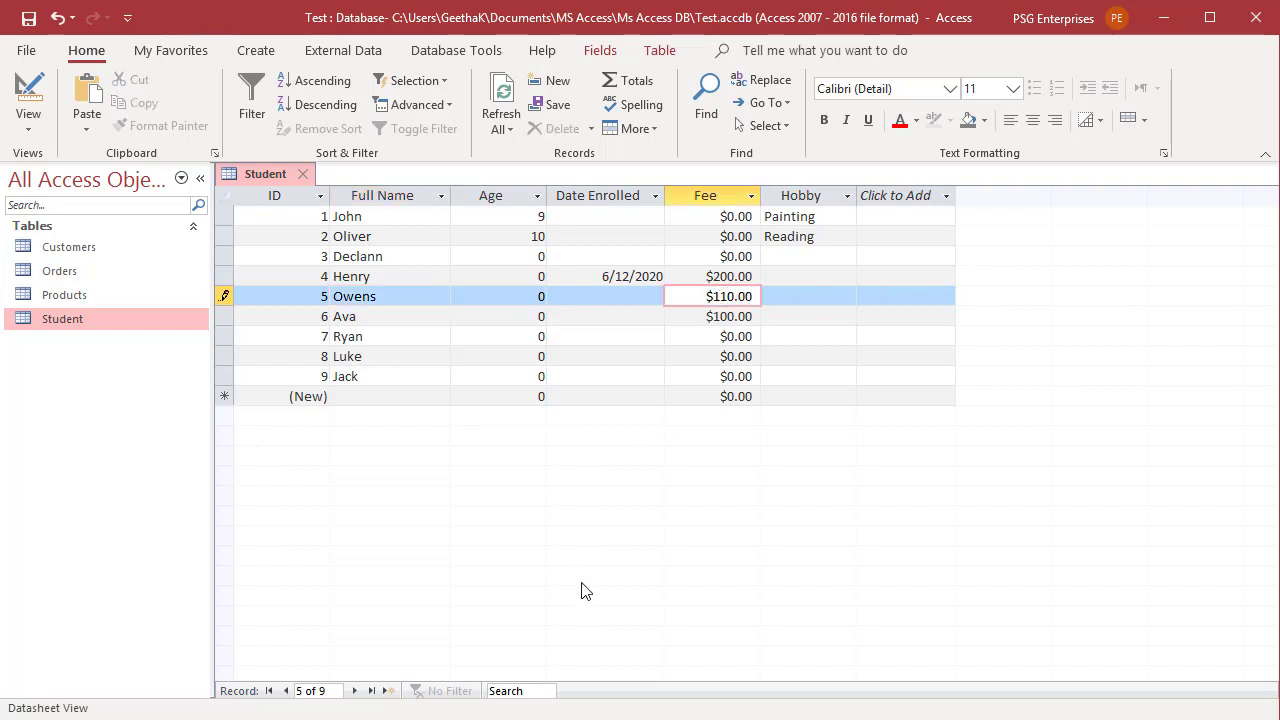
{"action": "key", "text": "Escape"}
{"action": "key", "text": "Escape"}
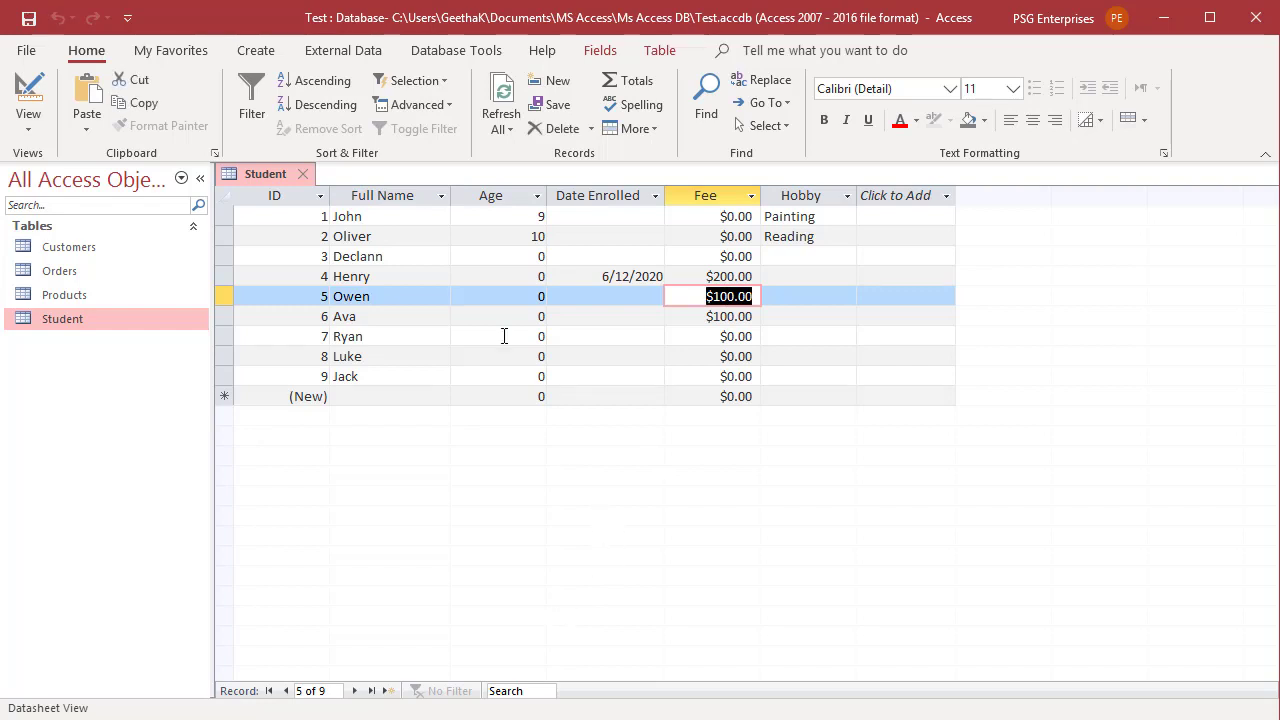
Copy the enrollment date 6/12/2020 from record 4 into the Date Enrolled field of record 5.
{"action": "left_click", "coordinate": [400, 280]}
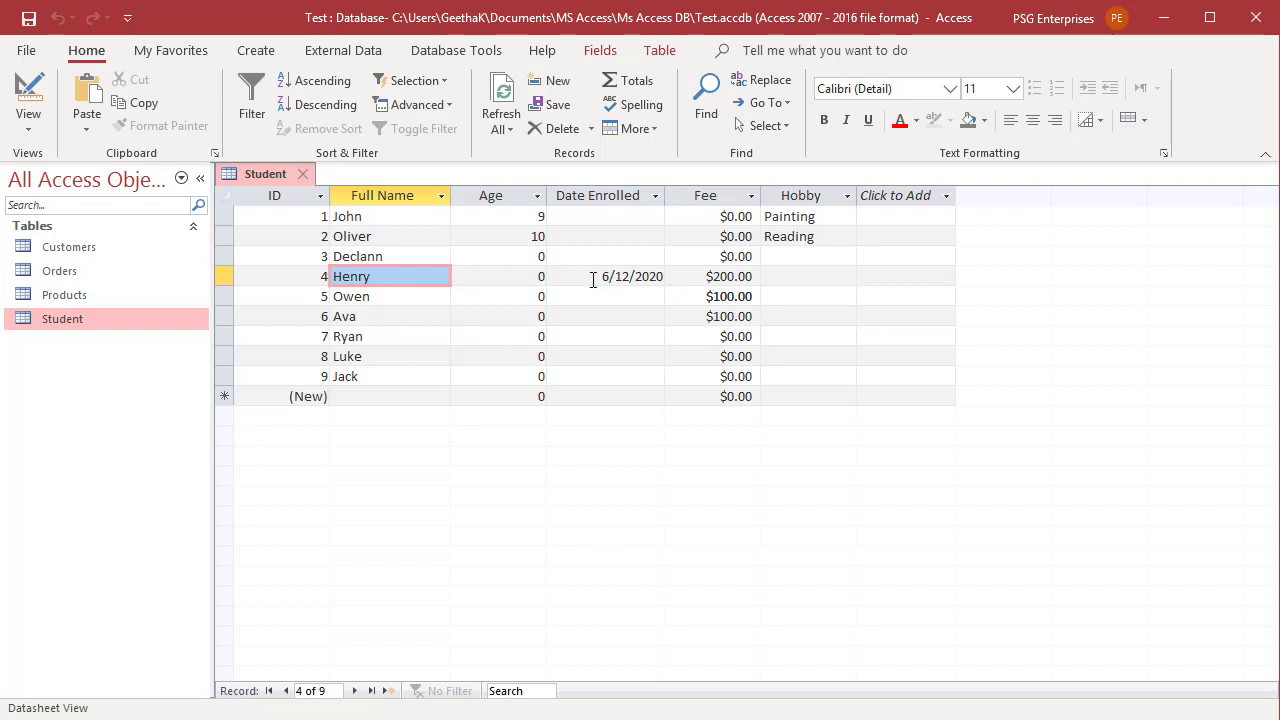
{"action": "left_click_drag", "start_coordinate": [596, 277], "coordinate": [675, 279]}
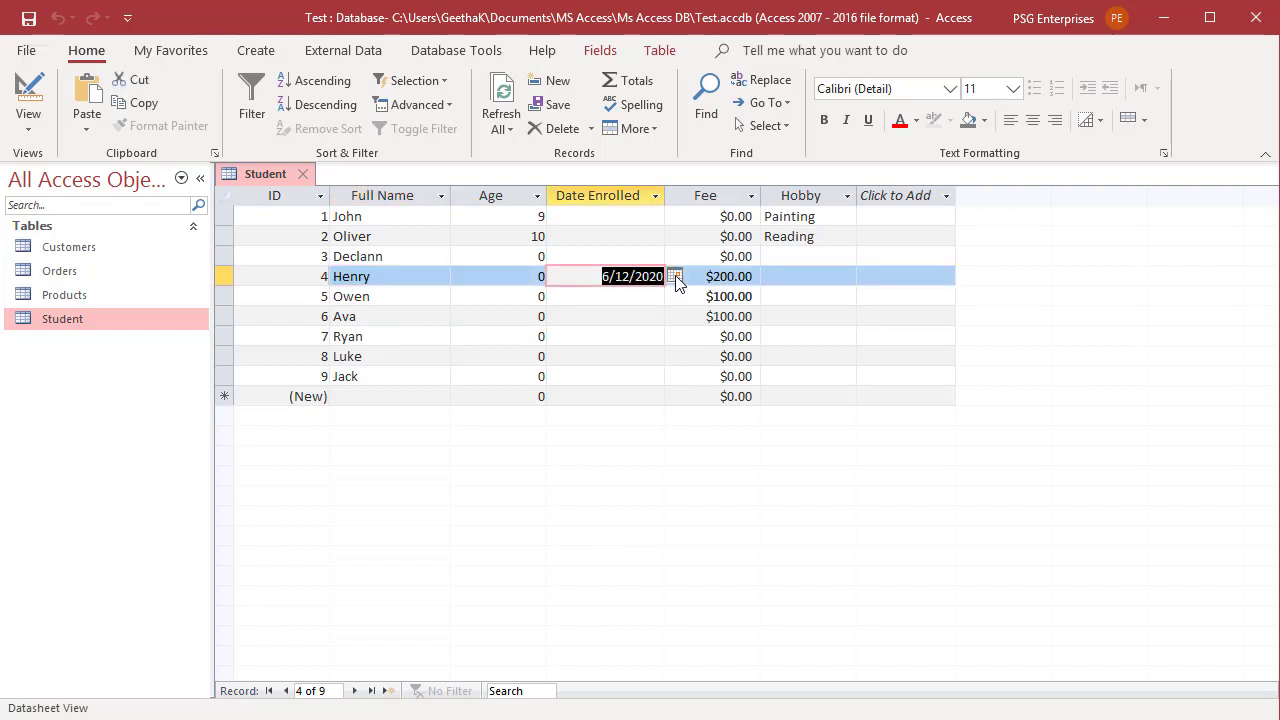
{"action": "right_click", "coordinate": [632, 282]}
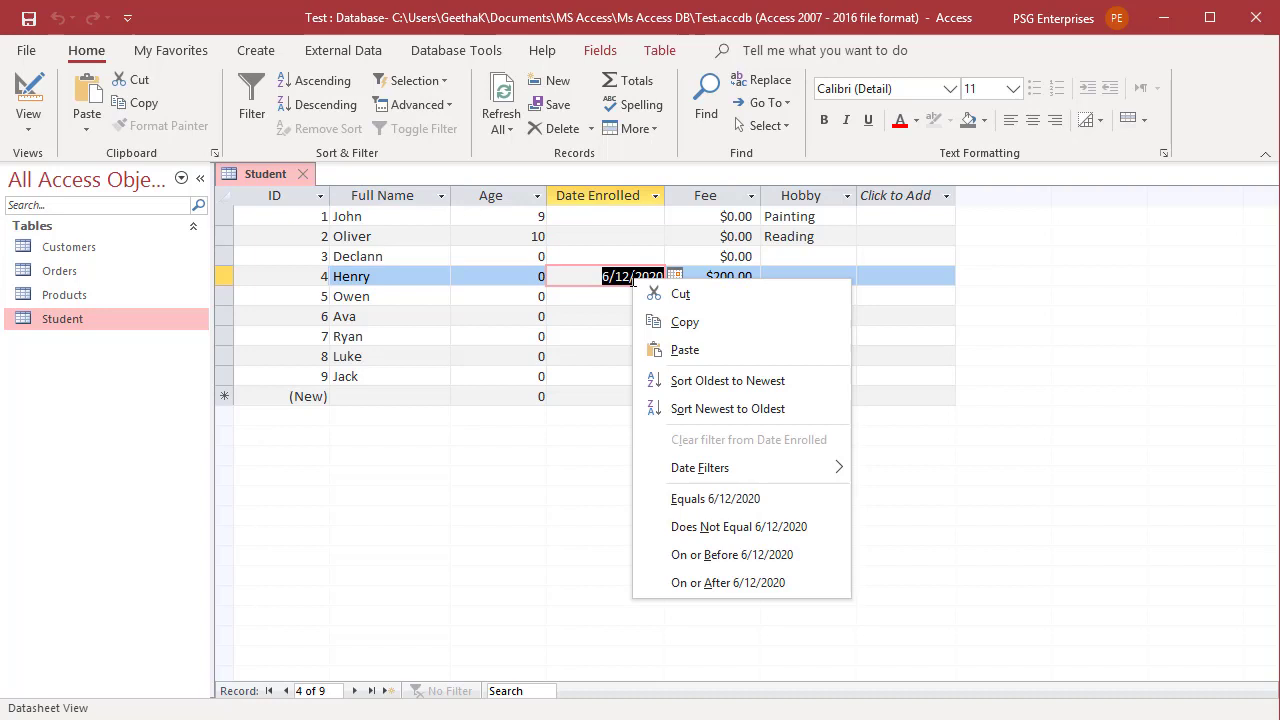
{"action": "left_click", "coordinate": [667, 325]}
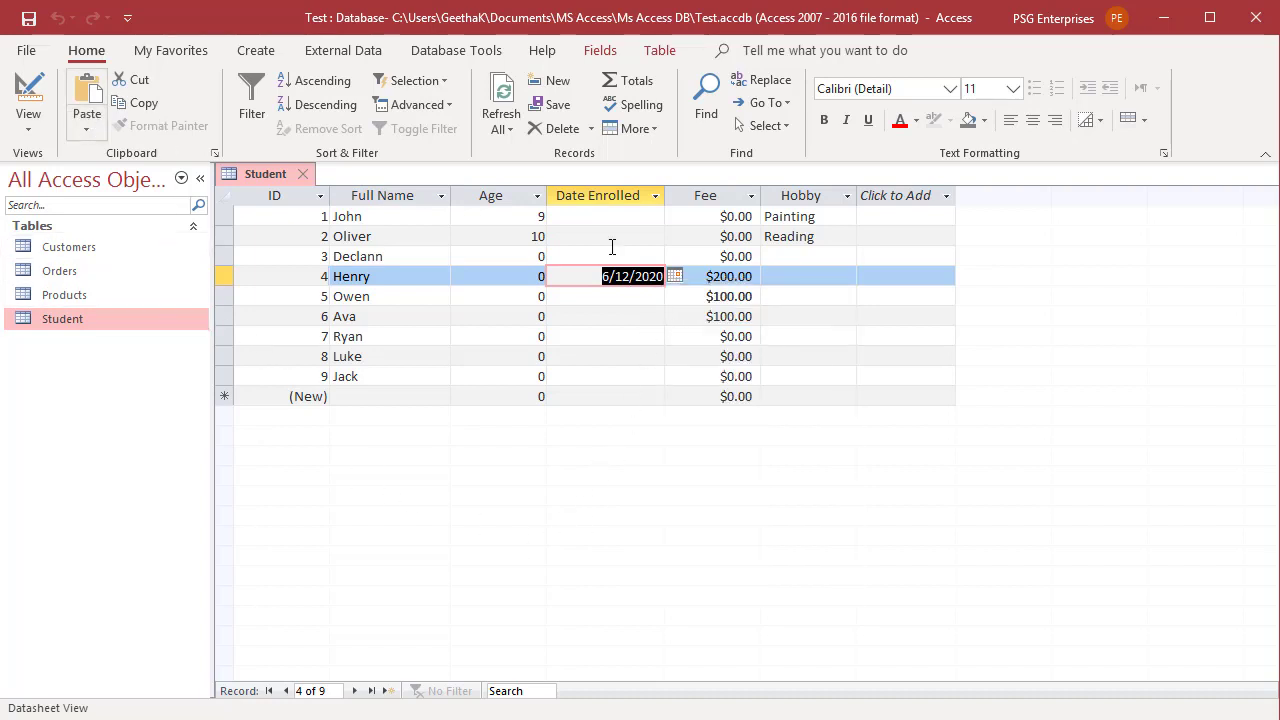
{"action": "left_click", "coordinate": [631, 303]}
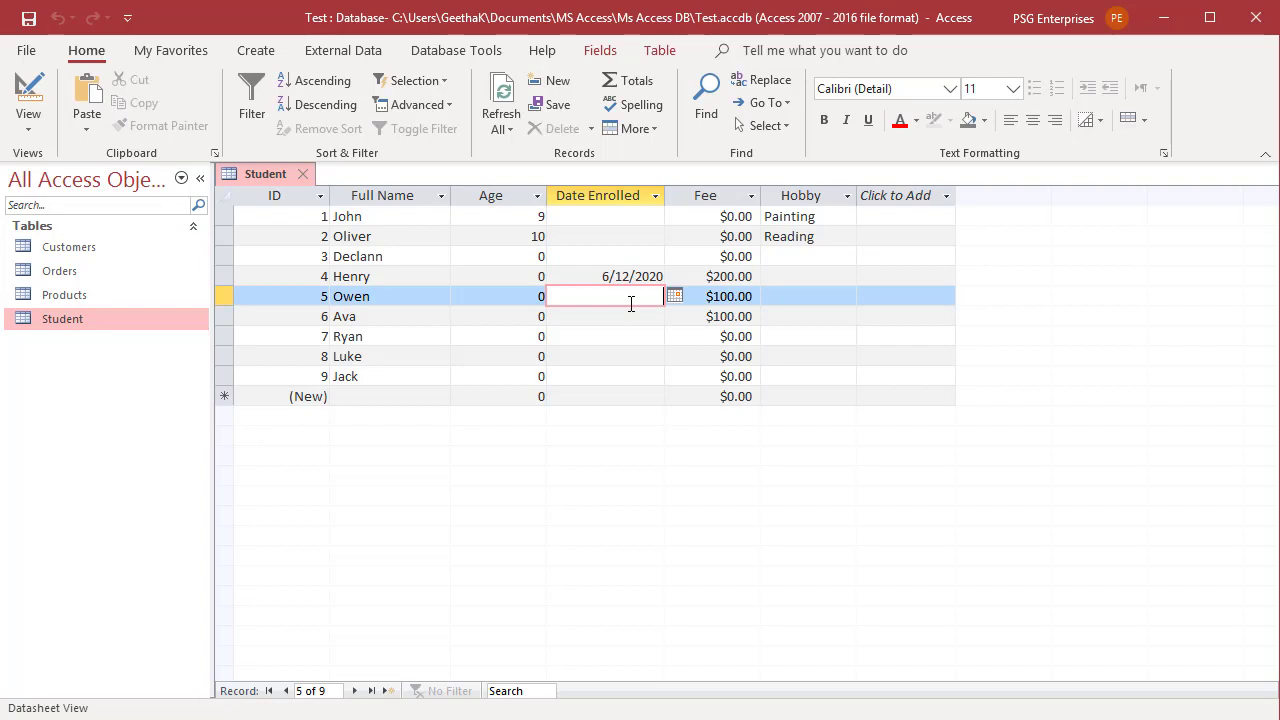
{"action": "left_click", "coordinate": [91, 116]}
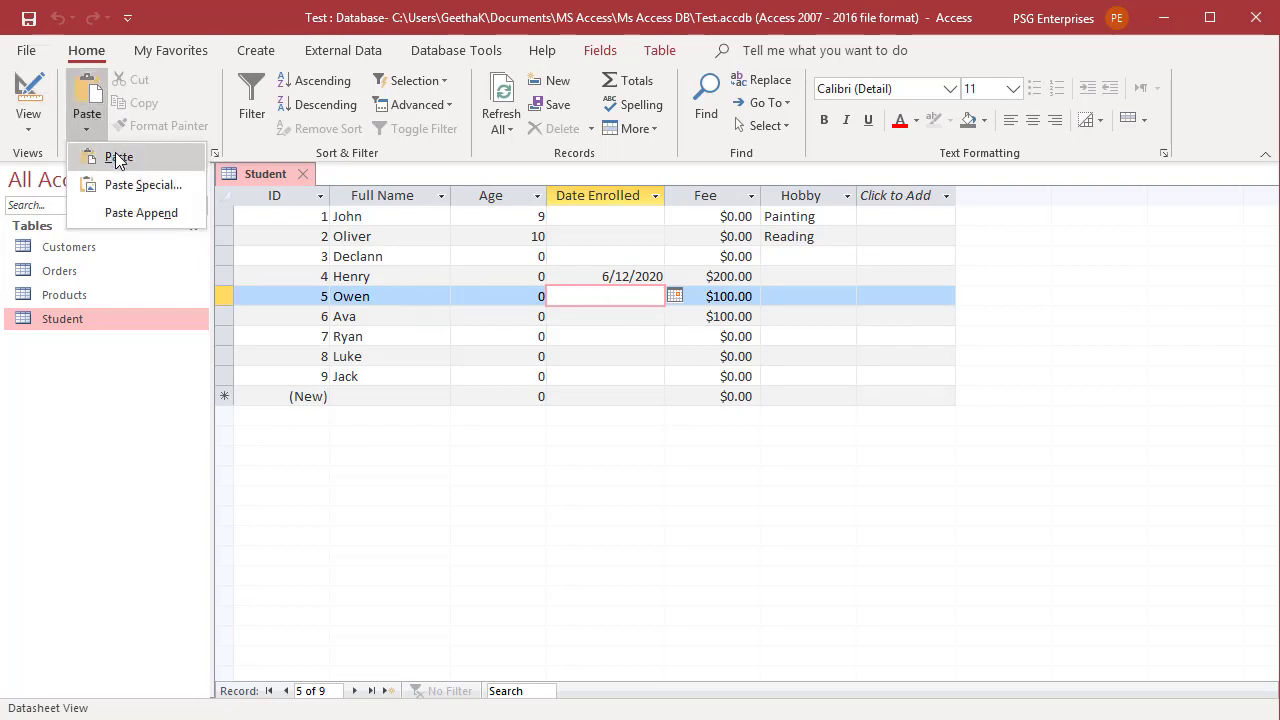
{"action": "left_click", "coordinate": [118, 157]}
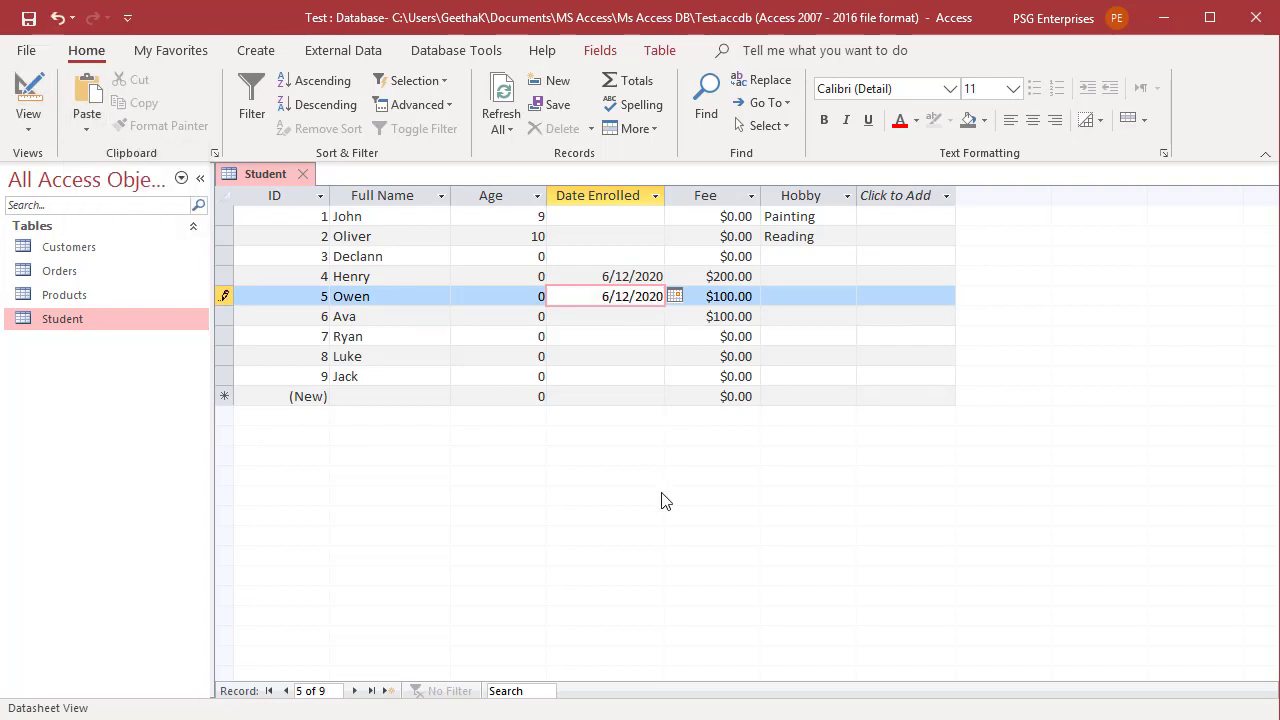
Paste the copied date 6/12/2020 into the Date Enrolled field of record 6.
{"action": "left_click", "coordinate": [623, 317]}
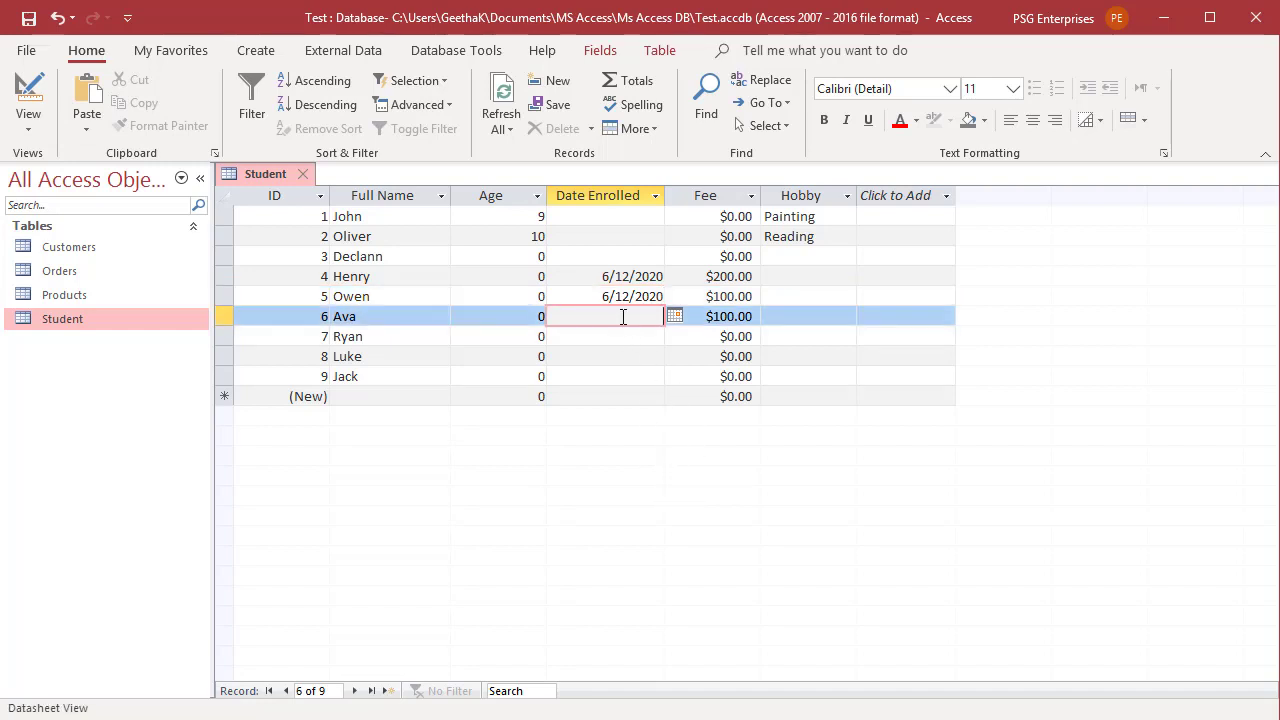
{"action": "right_click", "coordinate": [623, 317]}
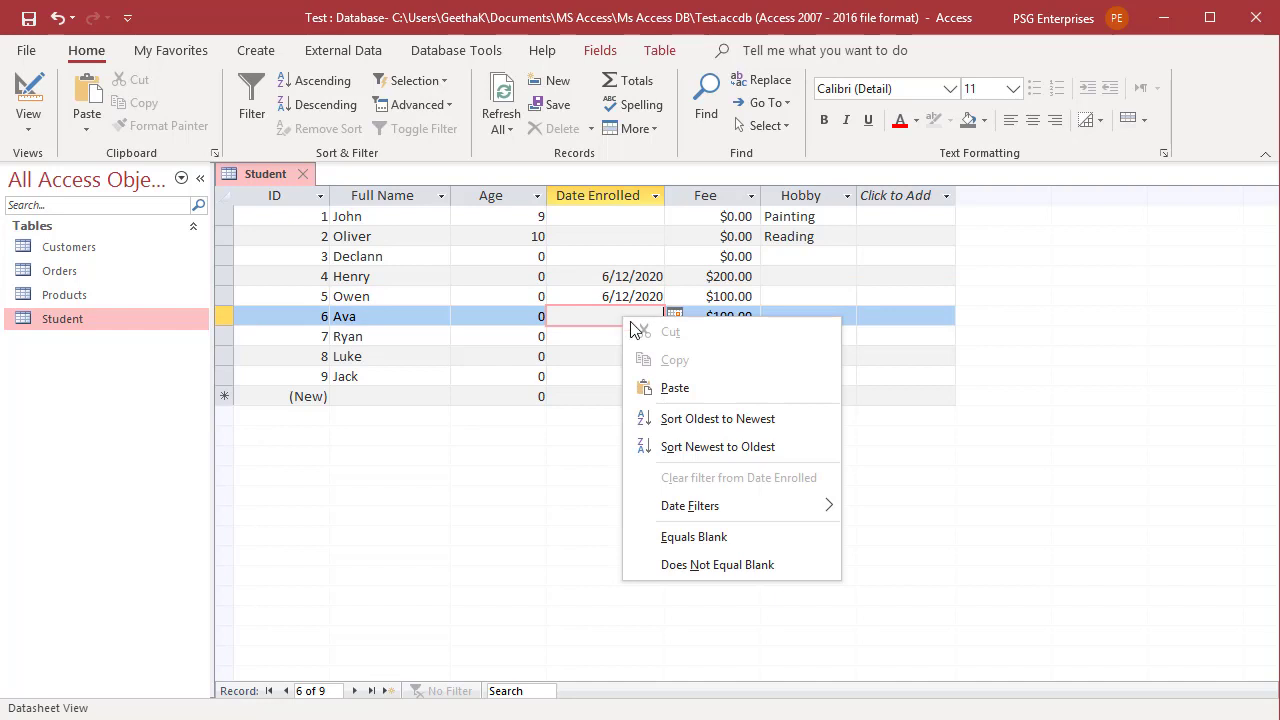
{"action": "left_click", "coordinate": [671, 389]}
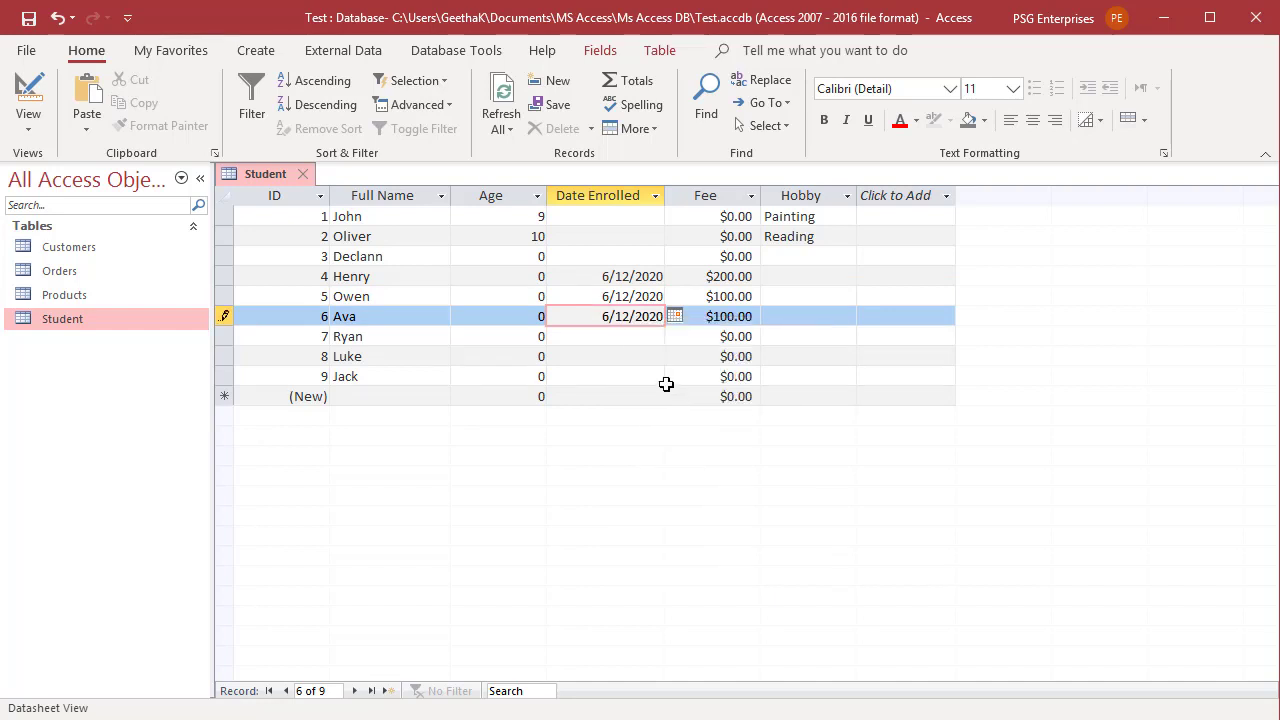